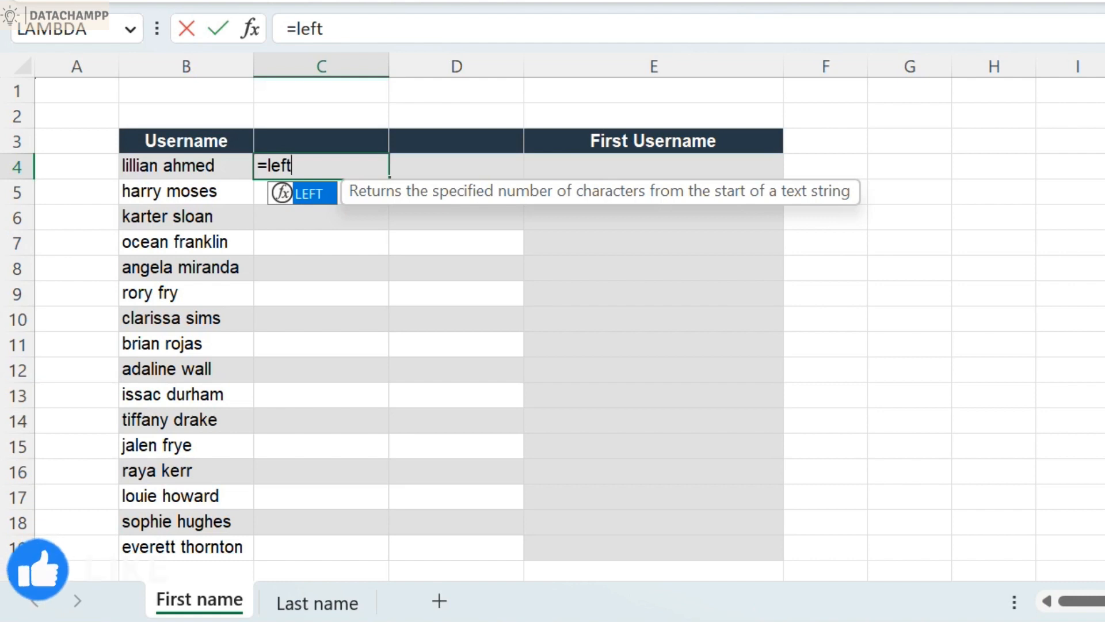
- Complete the C4 formula as =LEFT(B4,7) and fill it down through C19
{"action": "type", "text": "("}
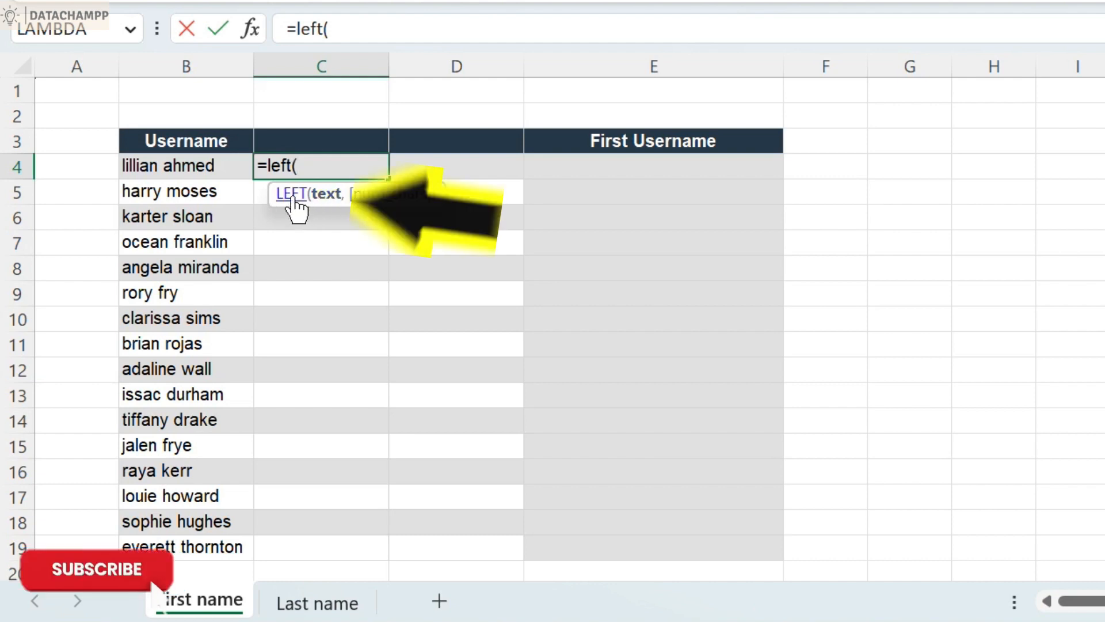
{"action": "left_click", "coordinate": [244, 176]}
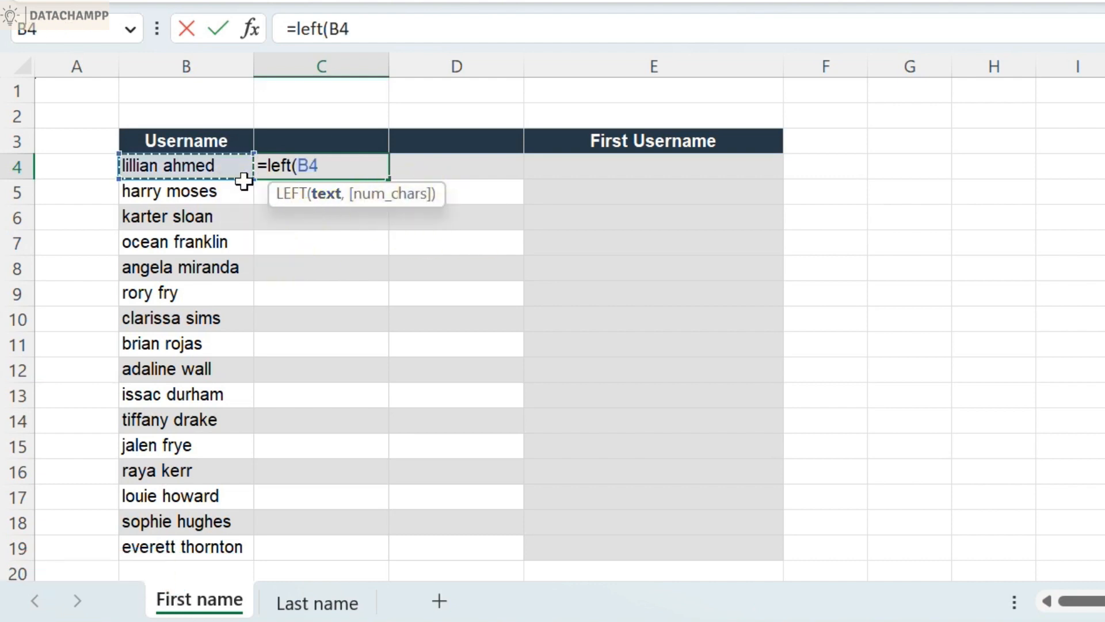
{"action": "type", "text": ","}
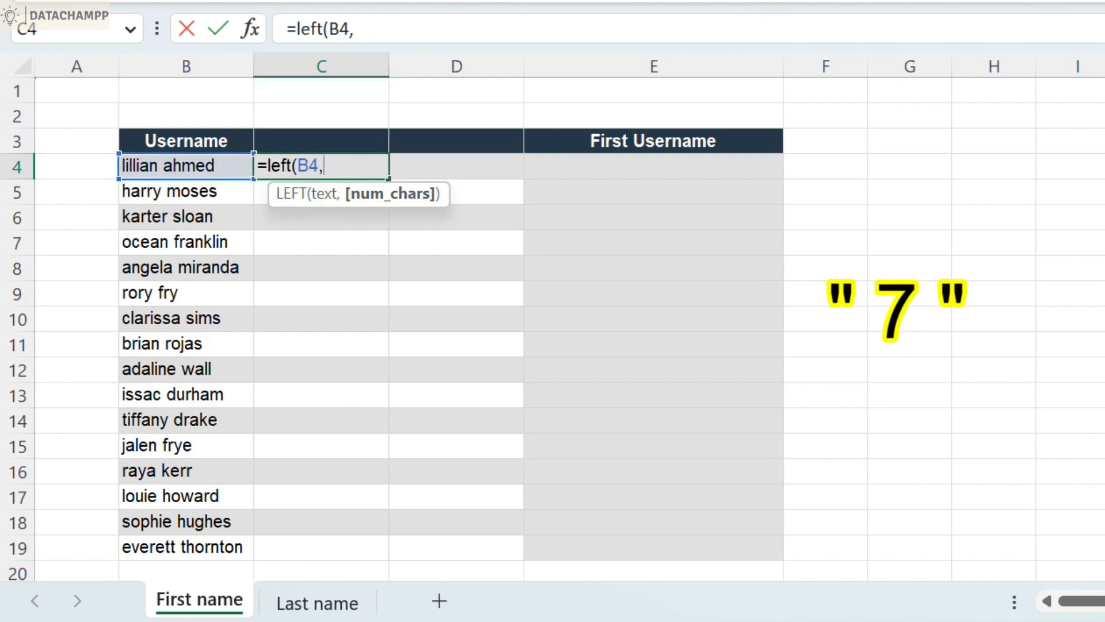
{"action": "type", "text": "7)"}
{"action": "key", "text": "Return"}
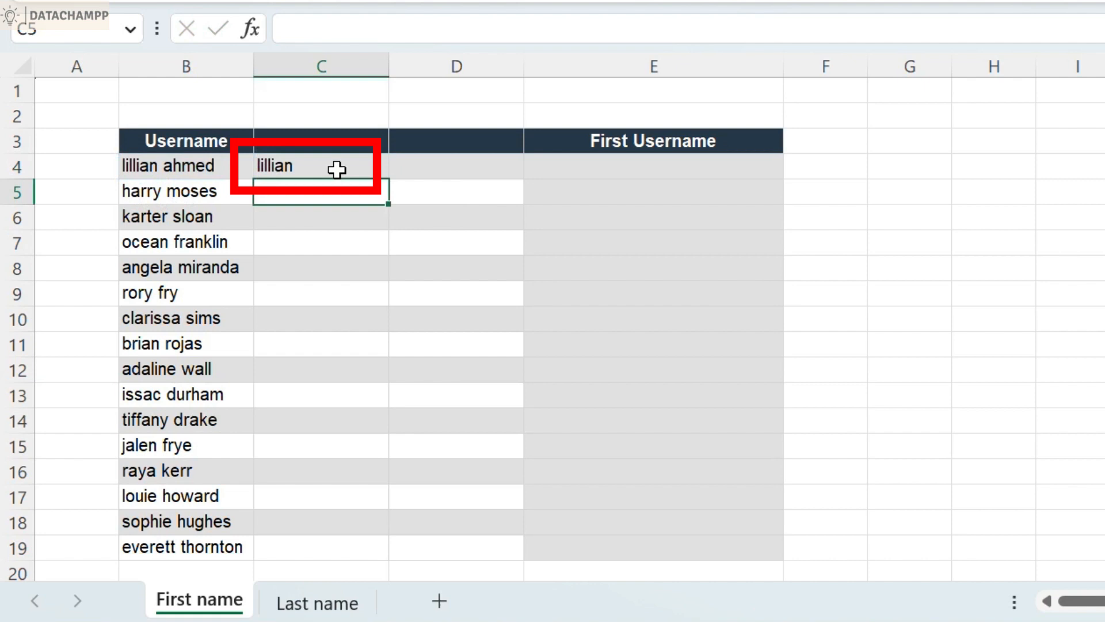
{"action": "left_click", "coordinate": [337, 169]}
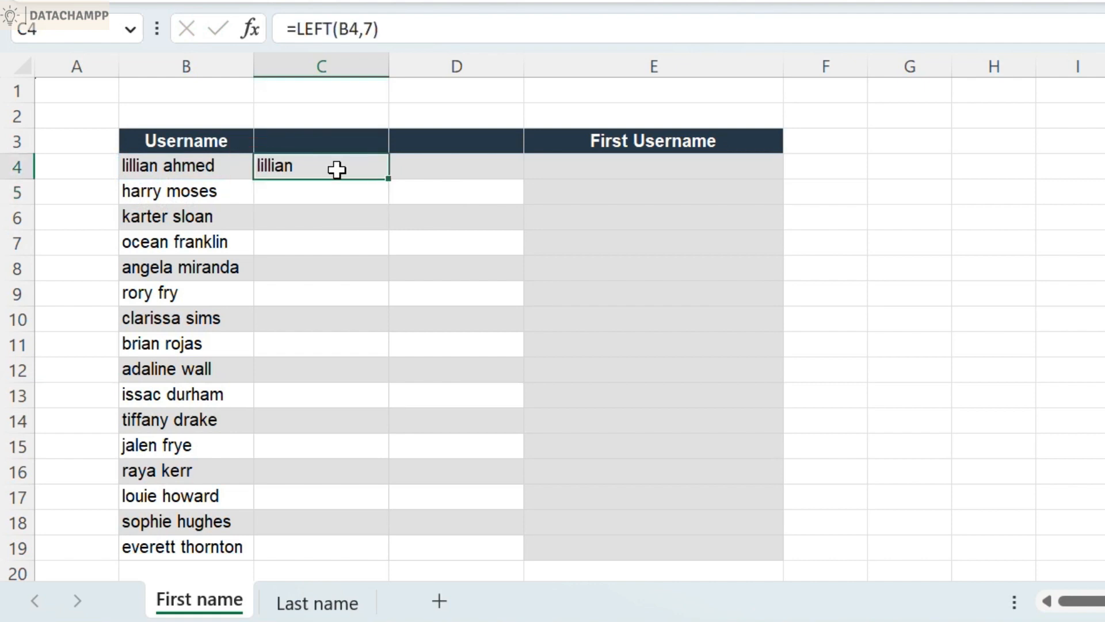
{"action": "double_click", "coordinate": [389, 180]}
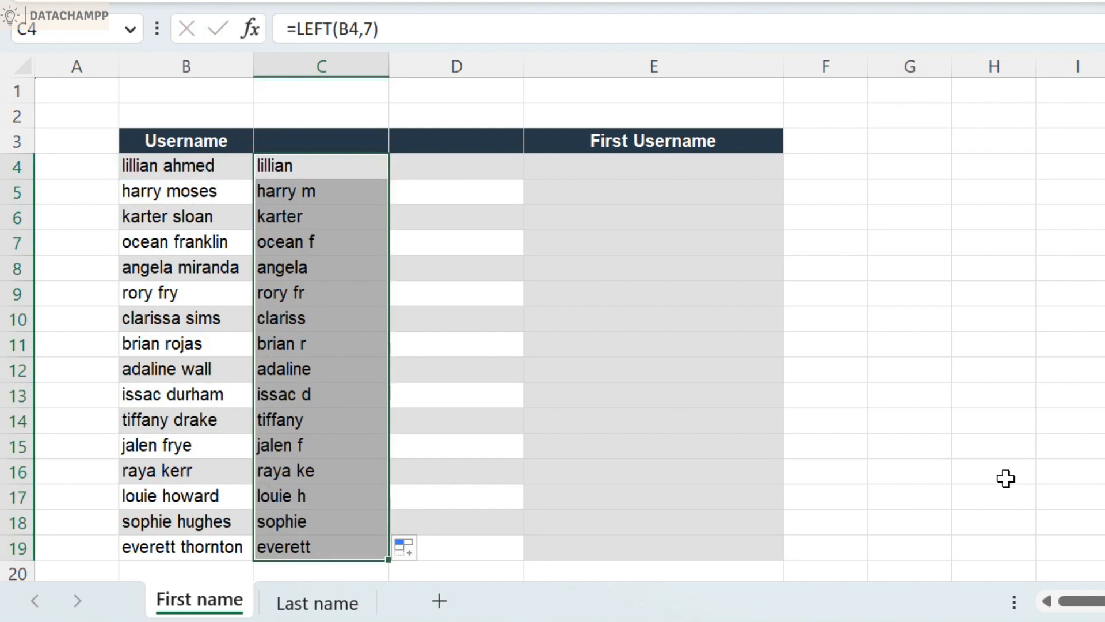
- Inspect the LEFT formula in C4 and its character-count argument
{"action": "double_click", "coordinate": [376, 154]}
{"action": "double_click", "coordinate": [381, 165]}
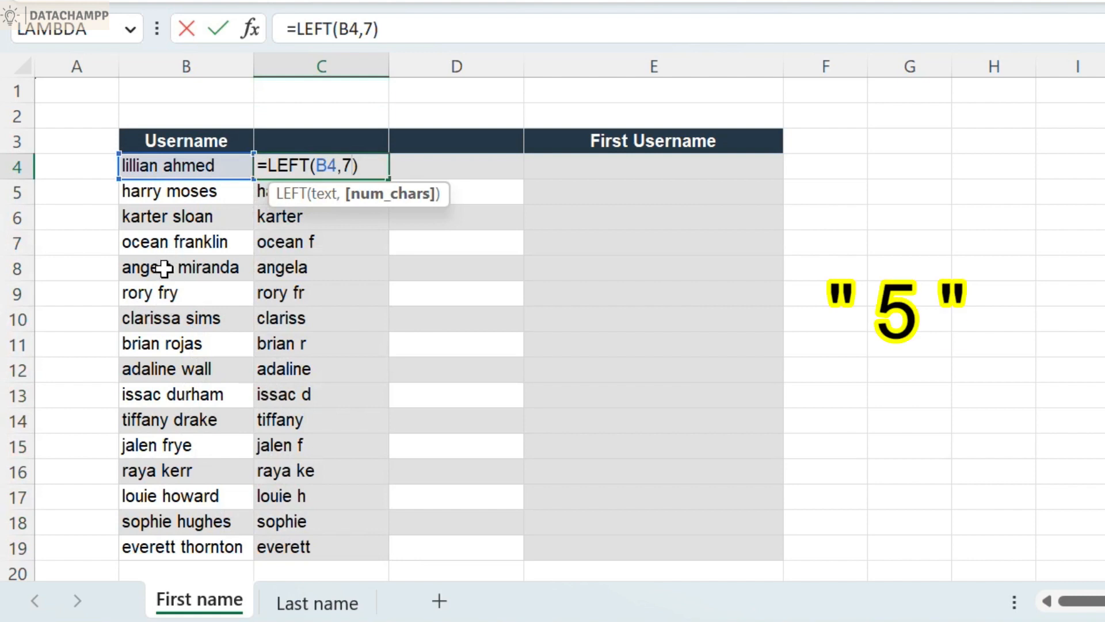
{"action": "key", "text": "ctrl+Return"}
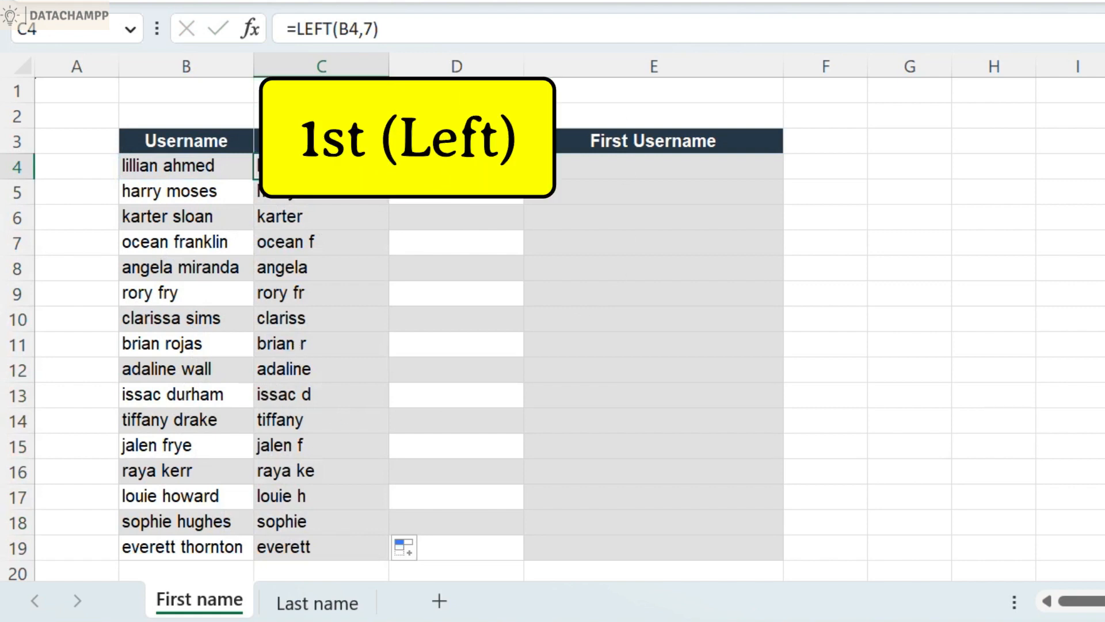
- Enter =SEARCH(" ",B4) in D4 to locate the space in the username, and fill it down through D19
{"action": "left_click", "coordinate": [466, 168]}
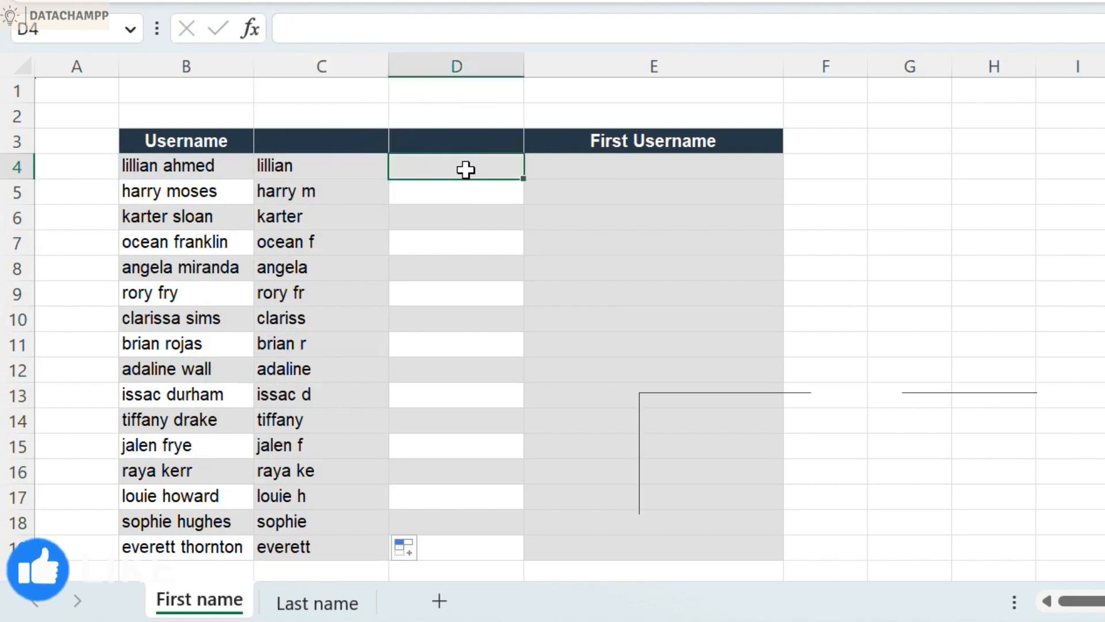
{"action": "type", "text": "=search"}
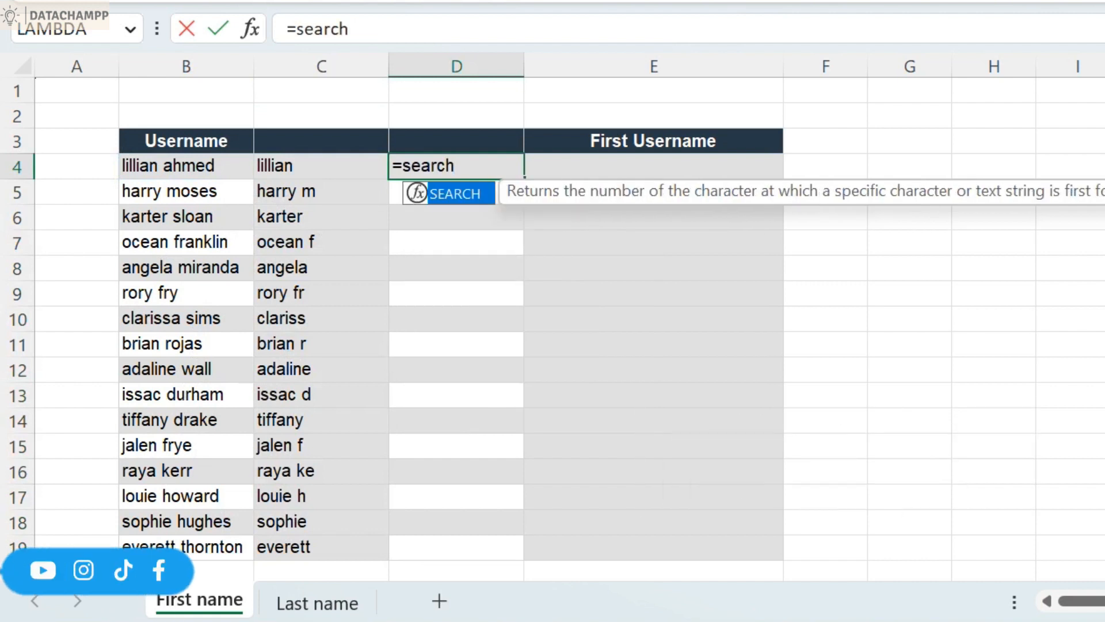
{"action": "type", "text": "("}
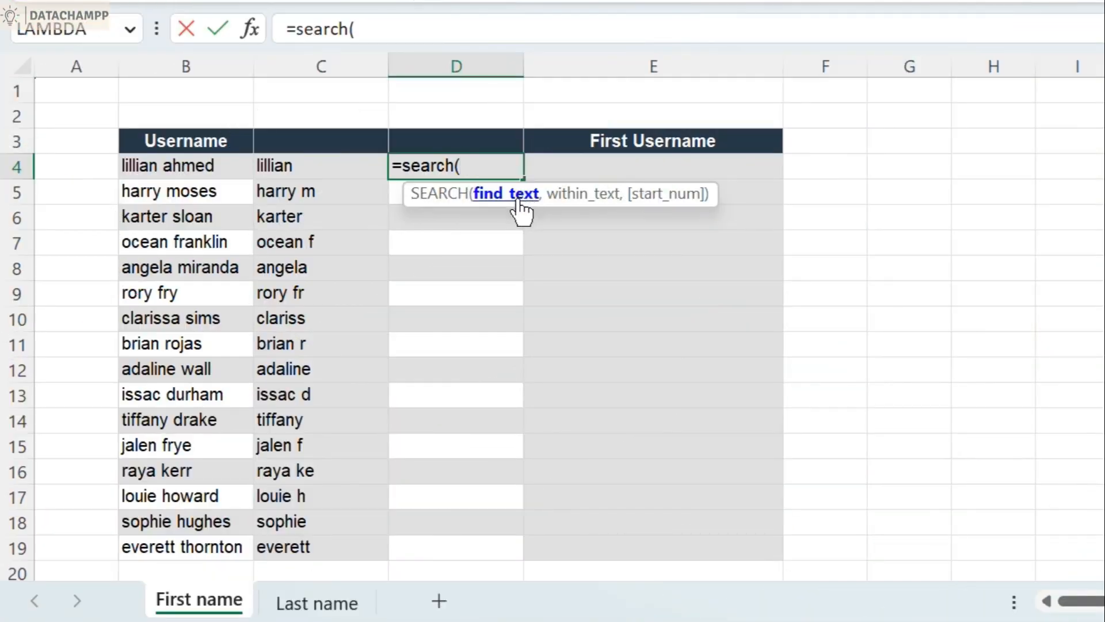
{"action": "type", "text": "\""}
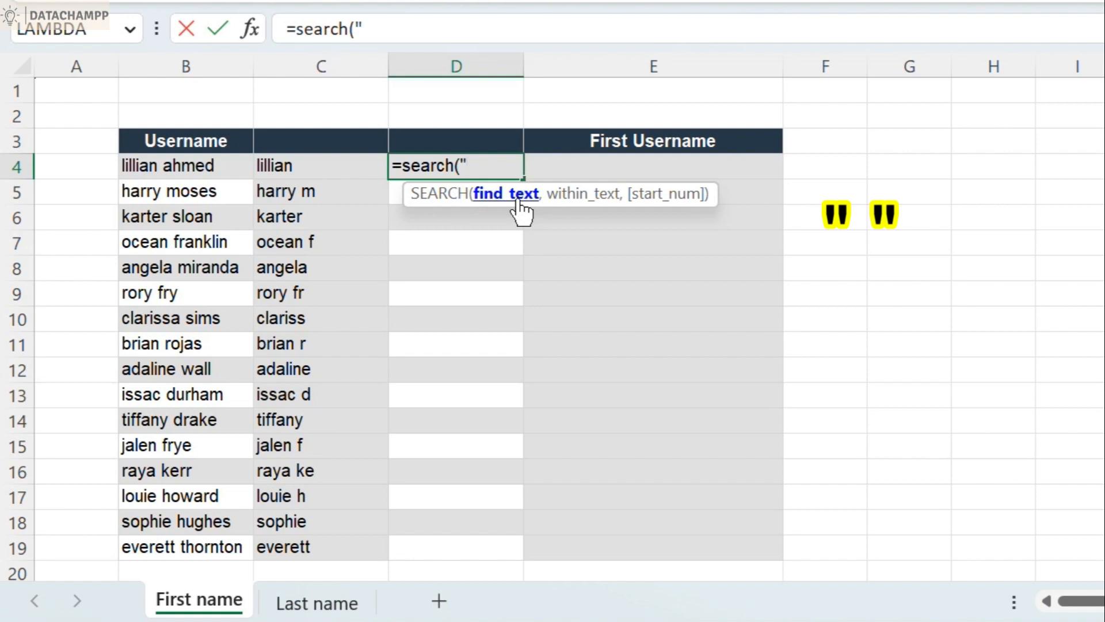
{"action": "type", "text": " \","}
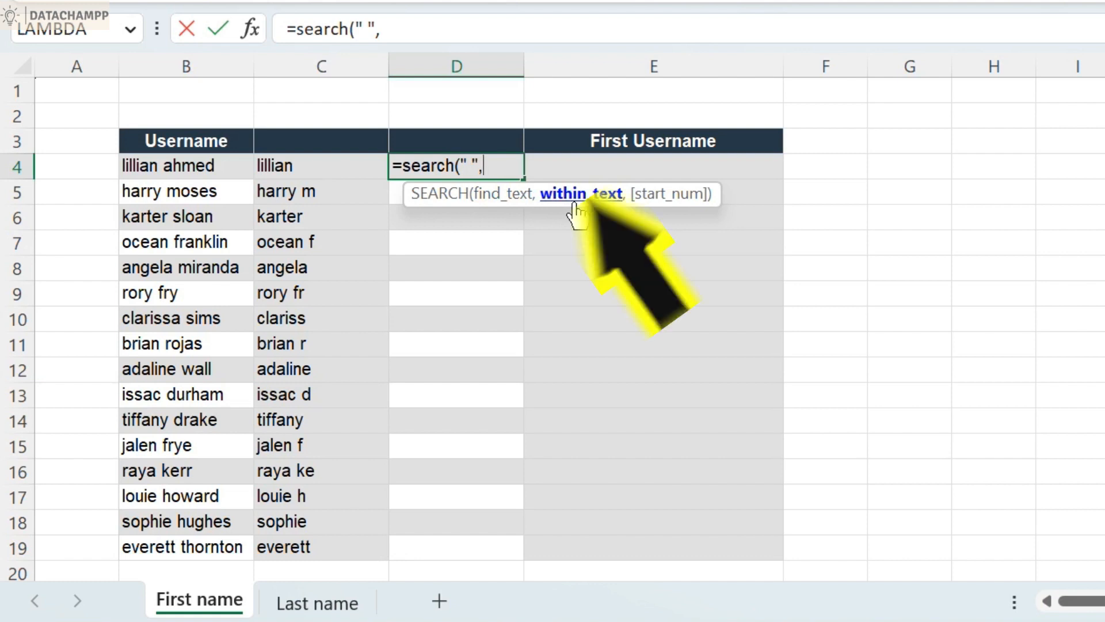
{"action": "left_click", "coordinate": [167, 166]}
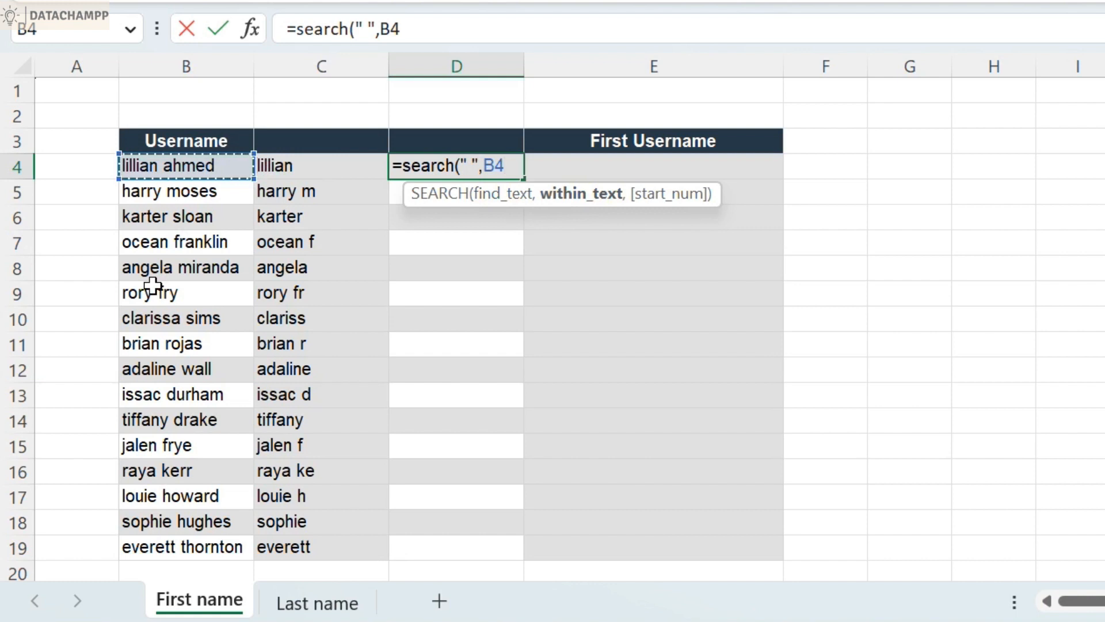
{"action": "type", "text": ")"}
{"action": "key", "text": "Return"}
{"action": "left_click", "coordinate": [498, 176]}
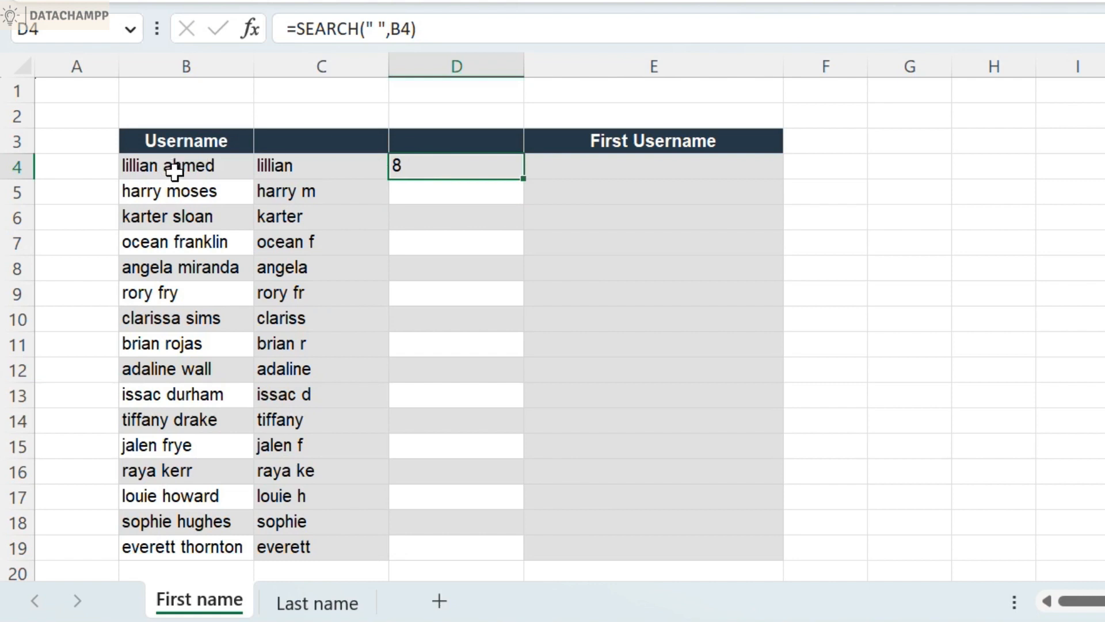
{"action": "key", "text": "ctrl+d"}
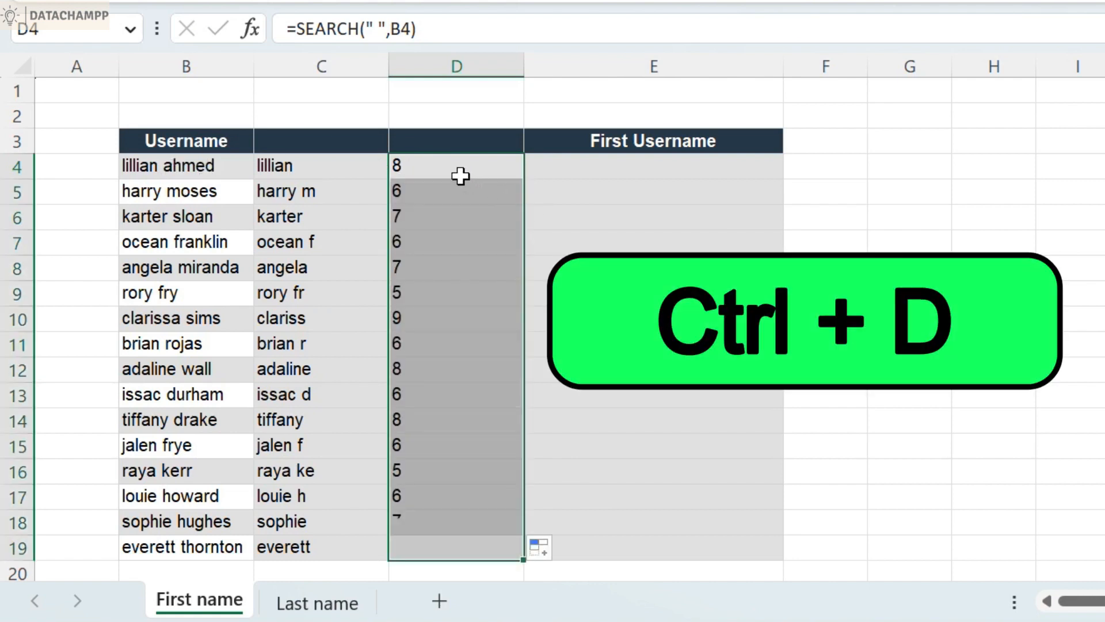
{"action": "left_click_drag", "start_coordinate": [227, 174], "coordinate": [439, 496]}
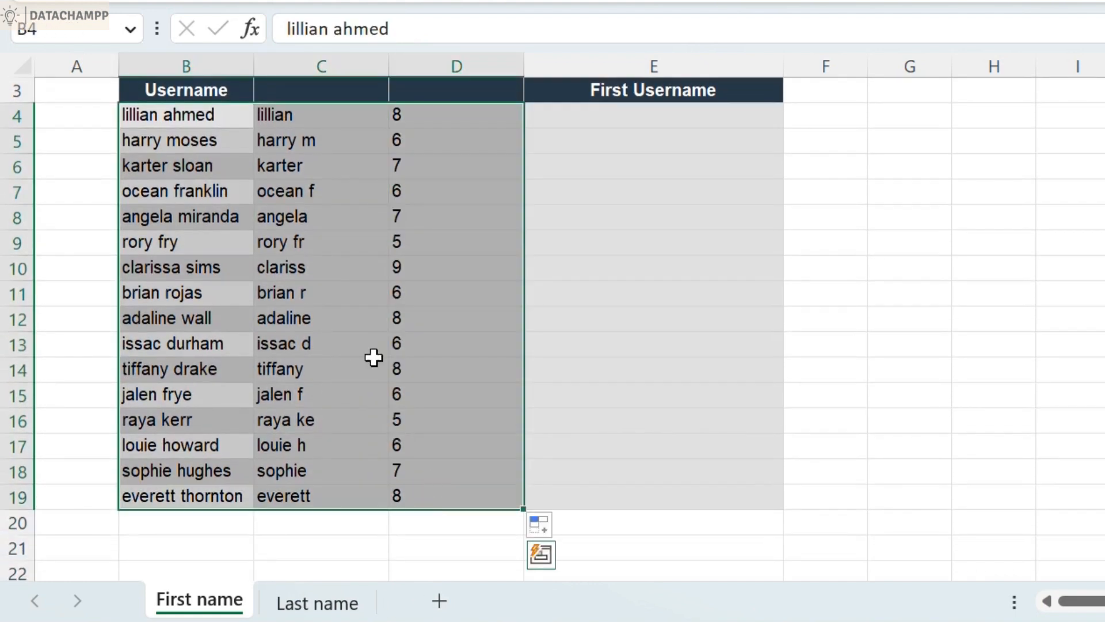
{"action": "scroll", "coordinate": [284, 308], "scroll_direction": "up", "scroll_amount": 1}
{"action": "left_click", "coordinate": [437, 318]}
{"action": "left_click_drag", "start_coordinate": [347, 167], "coordinate": [420, 175]}
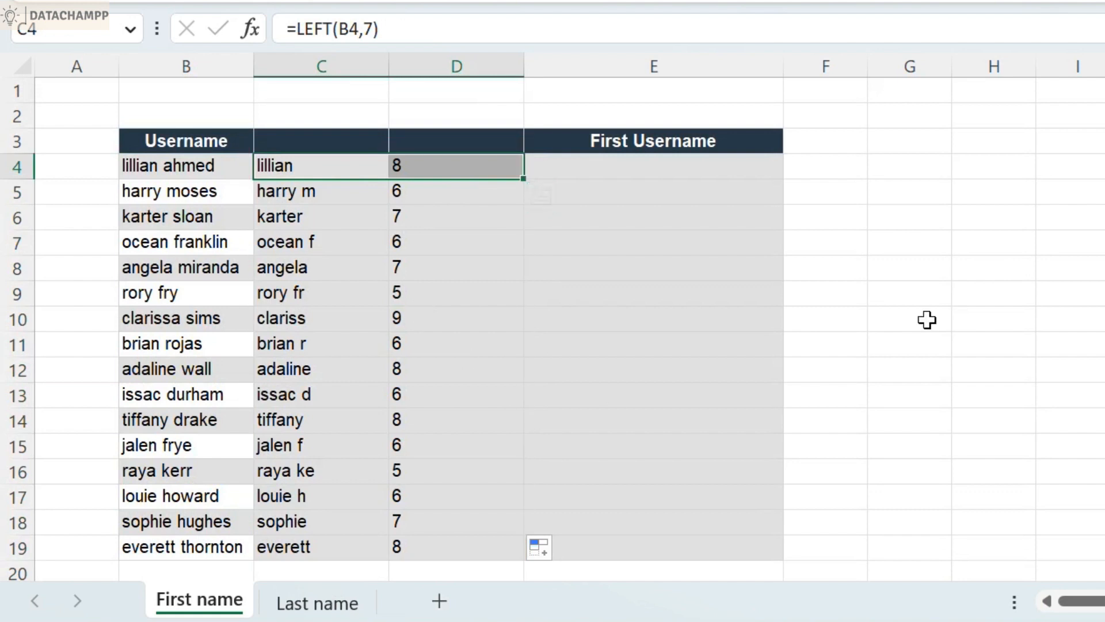
{"action": "left_click", "coordinate": [646, 171]}
{"action": "left_click_drag", "start_coordinate": [296, 167], "coordinate": [464, 176]}
- Enter the combined formula =LEFT(B4,SEARCH(" ",B4)) in E4 under First Username and fill it down through E19
{"action": "left_click", "coordinate": [646, 173]}
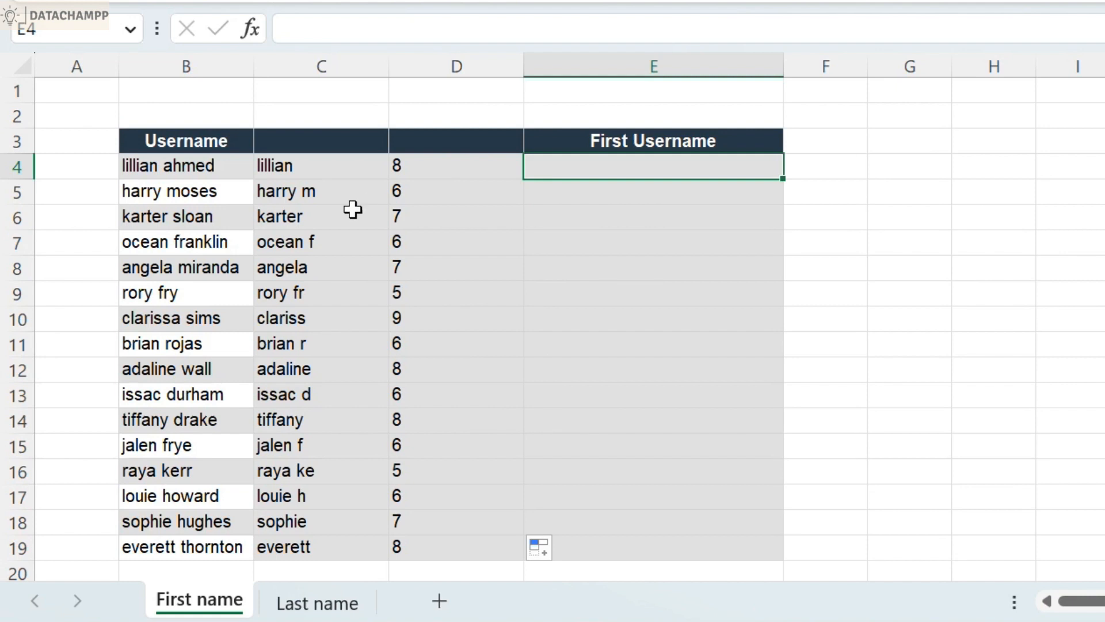
{"action": "type", "text": "=left("}
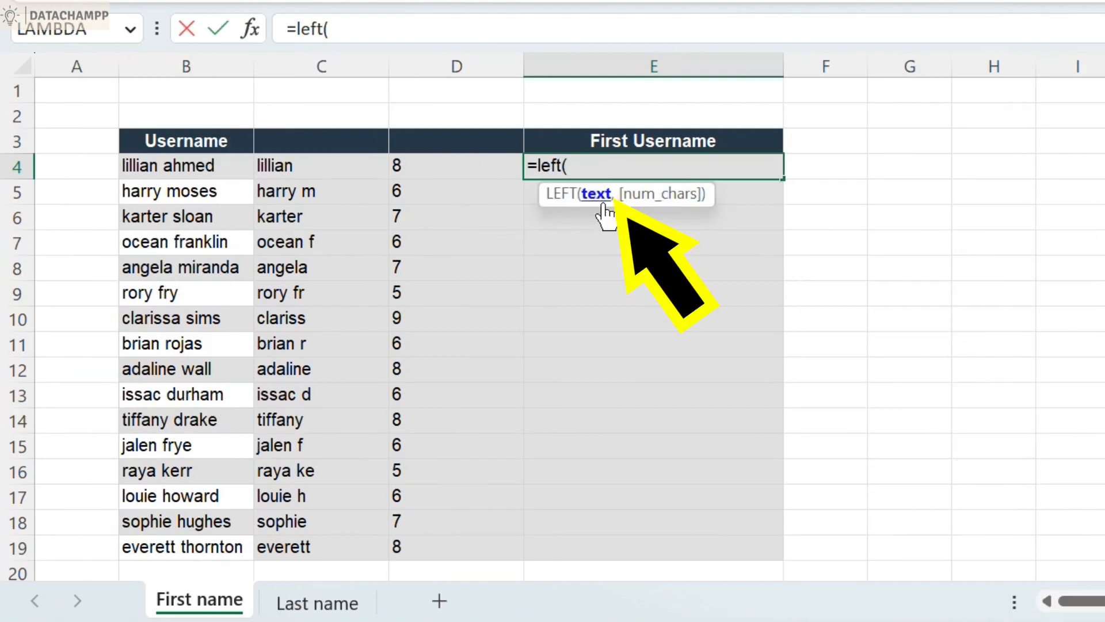
{"action": "left_click", "coordinate": [241, 173]}
{"action": "type", "text": ","}
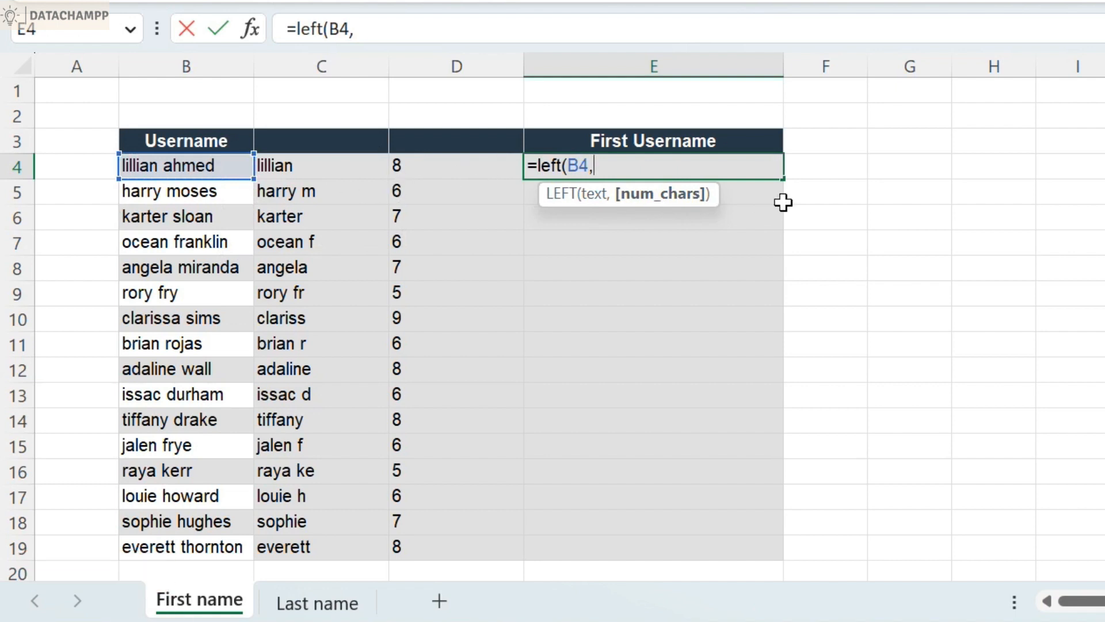
{"action": "type", "text": "search("}
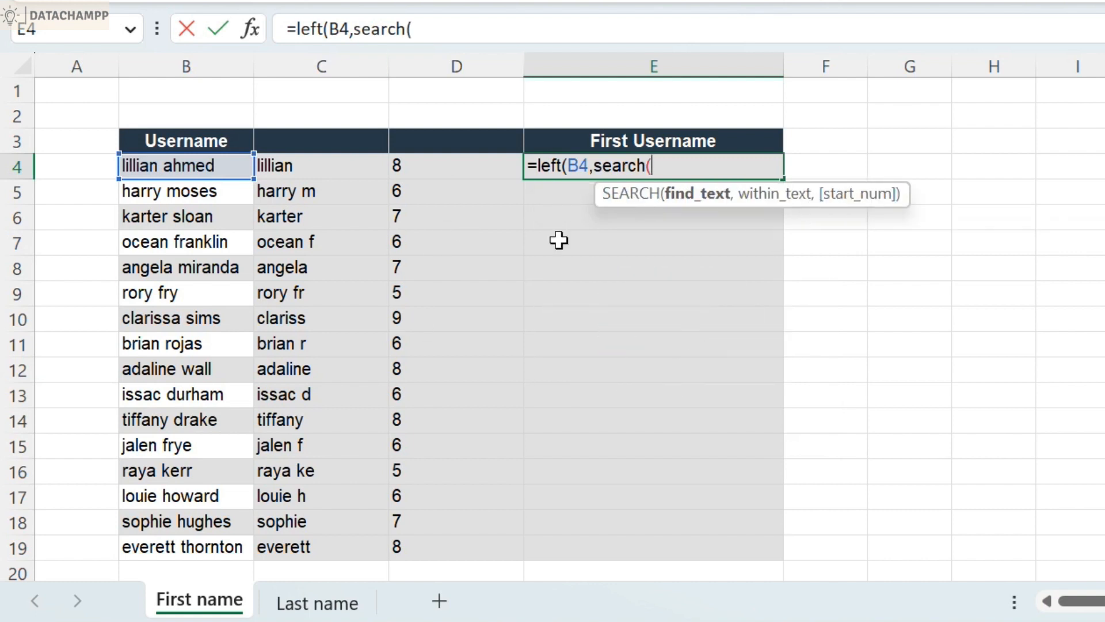
{"action": "type", "text": "\""}
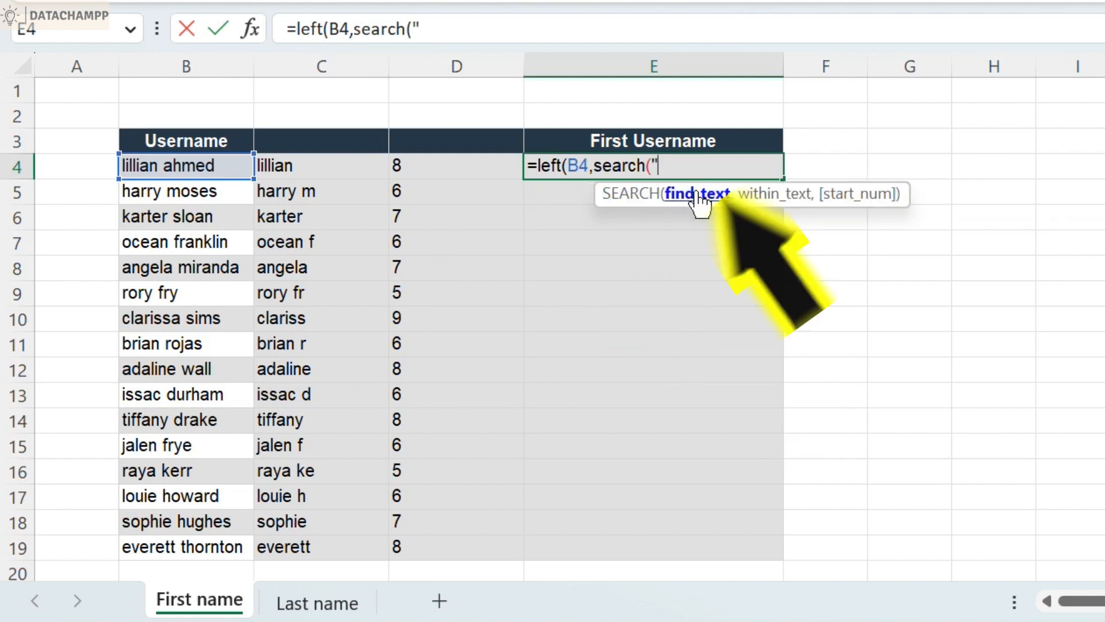
{"action": "type", "text": " \","}
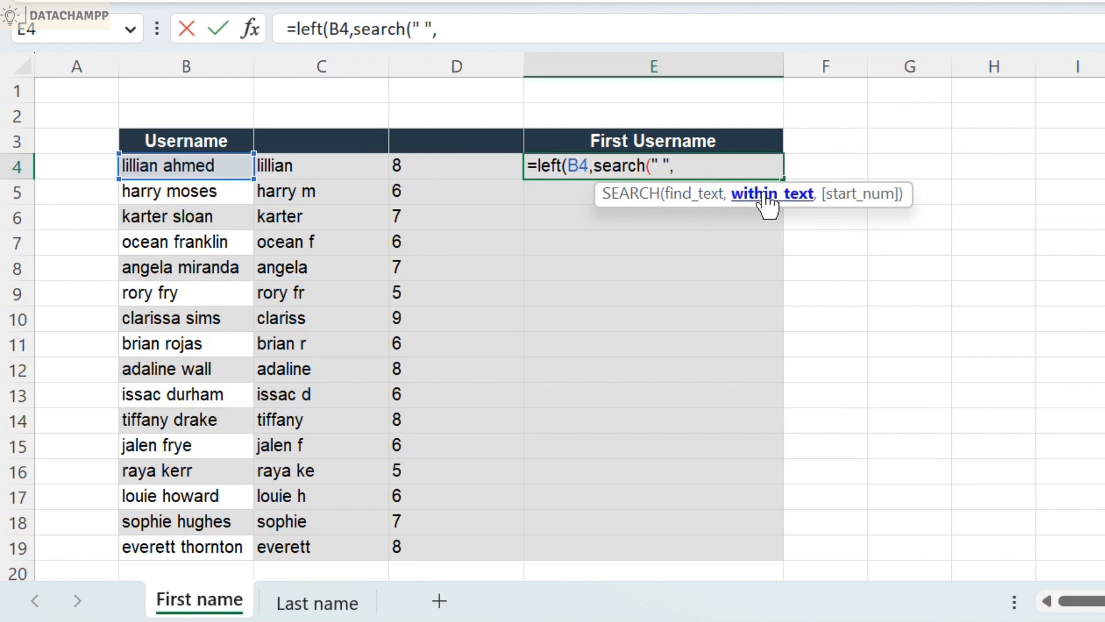
{"action": "left_click", "coordinate": [222, 173]}
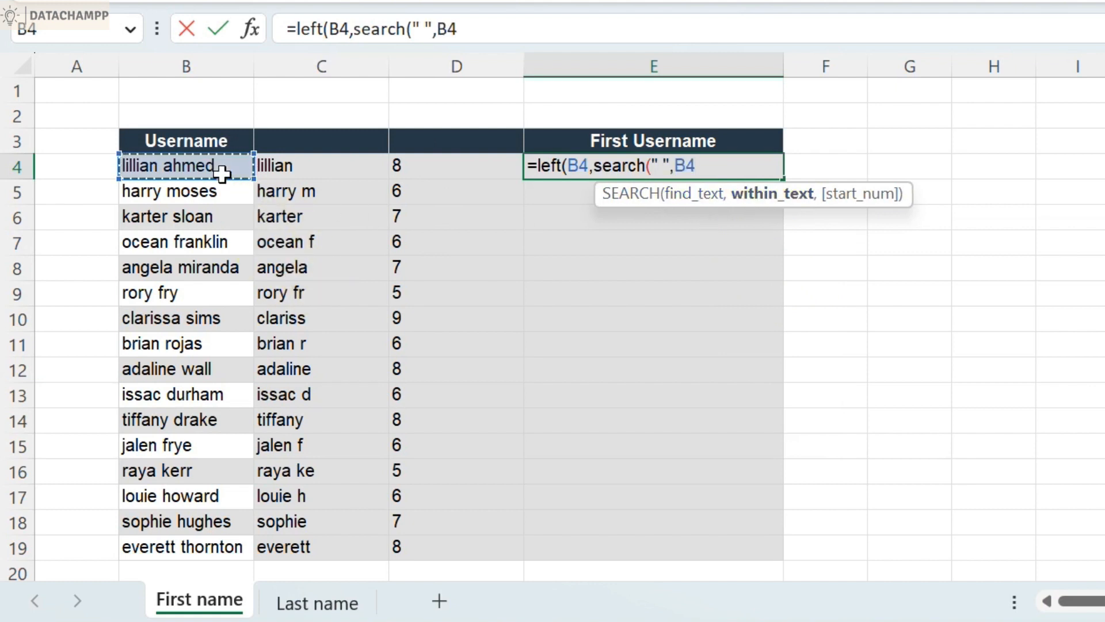
{"action": "type", "text": ")"}
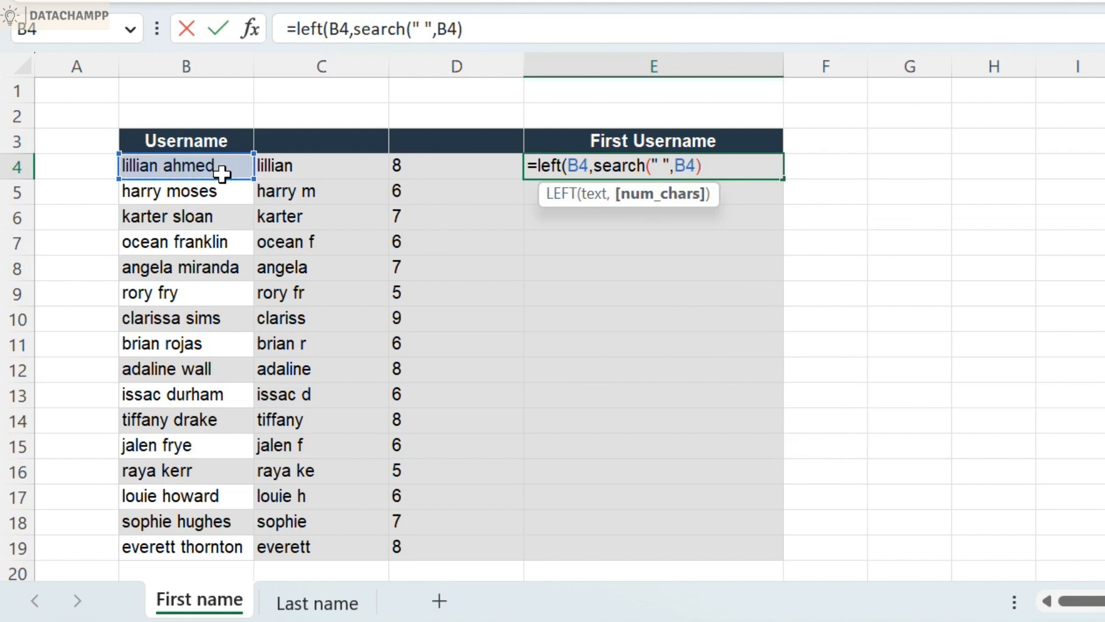
{"action": "type", "text": ")"}
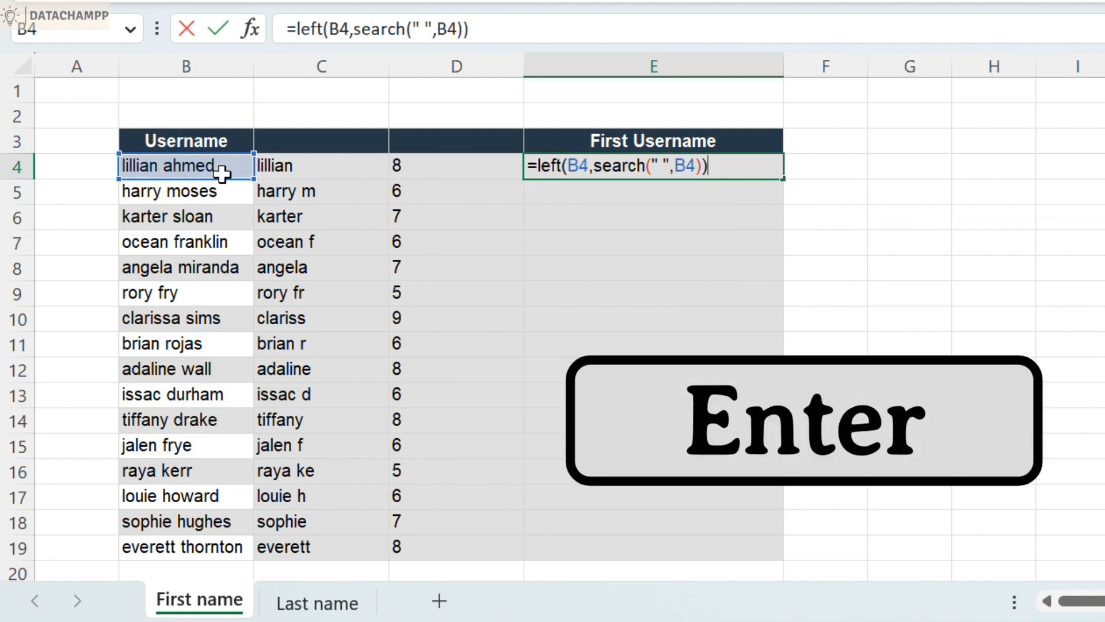
{"action": "key", "text": "Return"}
{"action": "left_click", "coordinate": [718, 168]}
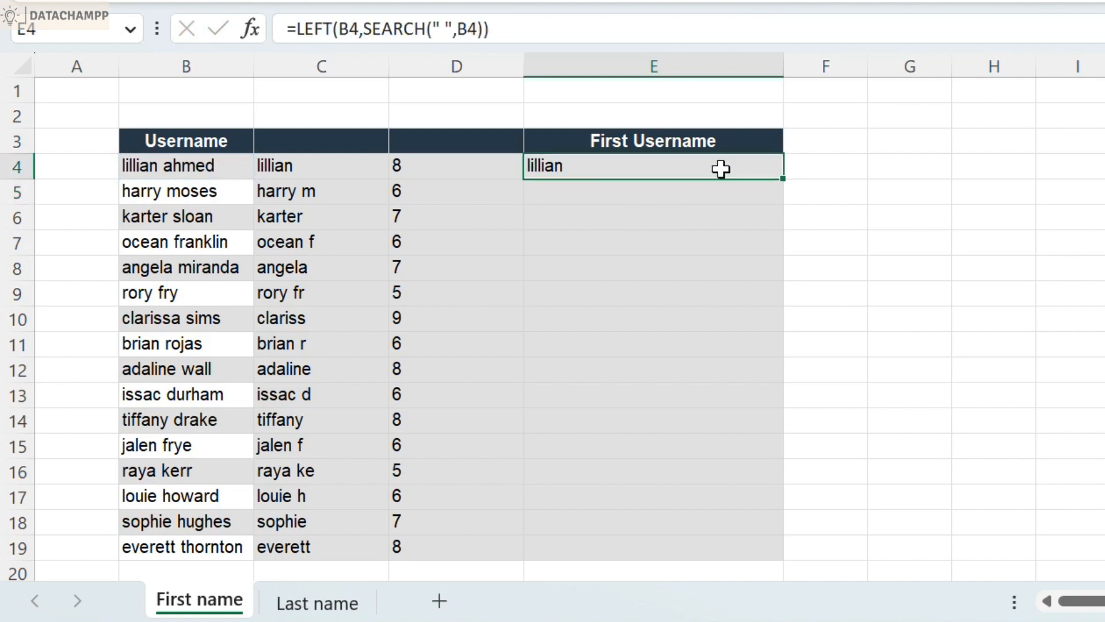
{"action": "double_click", "coordinate": [799, 192]}
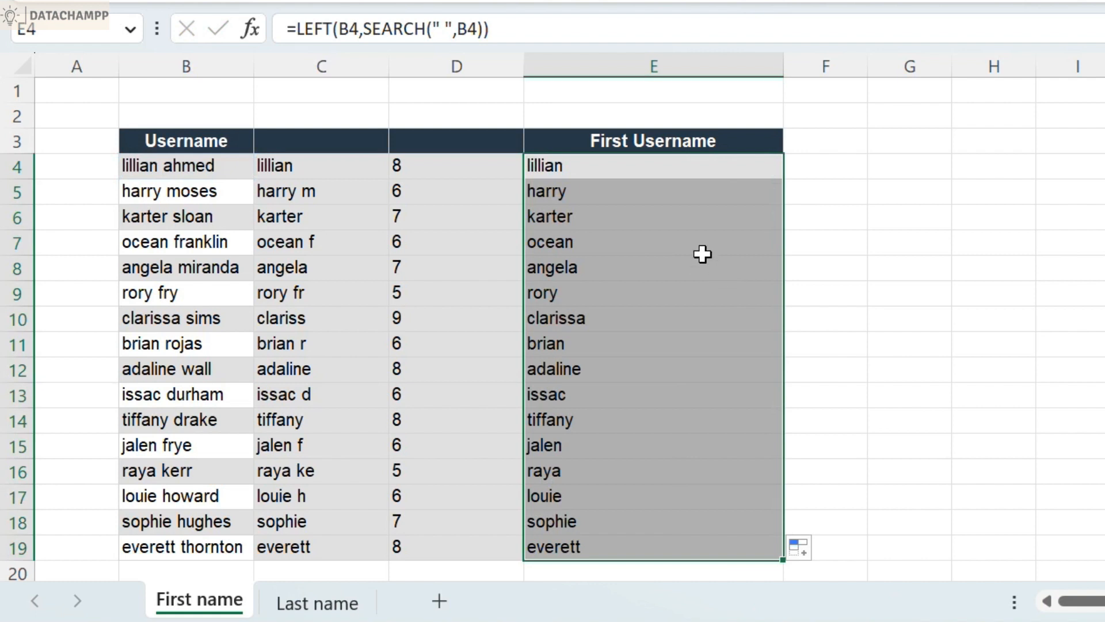
- Subtract 1 from the SEARCH result in E4, making it =LEFT(B4,SEARCH(" ",B4)-1), and refill the formula down through E19
{"action": "left_click", "coordinate": [611, 173]}
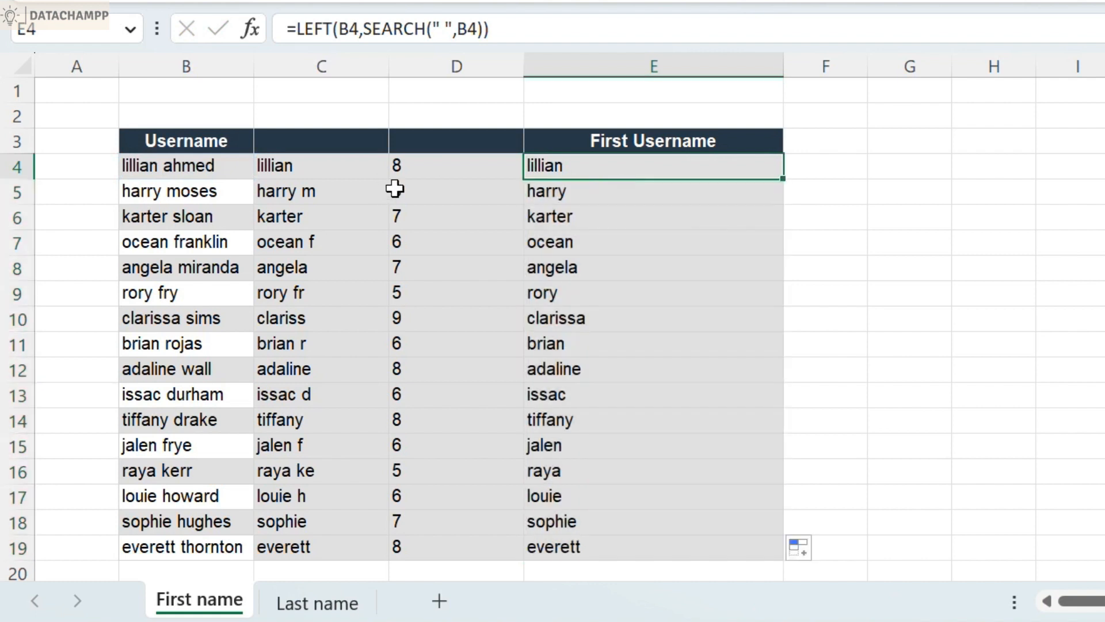
{"action": "double_click", "coordinate": [643, 171]}
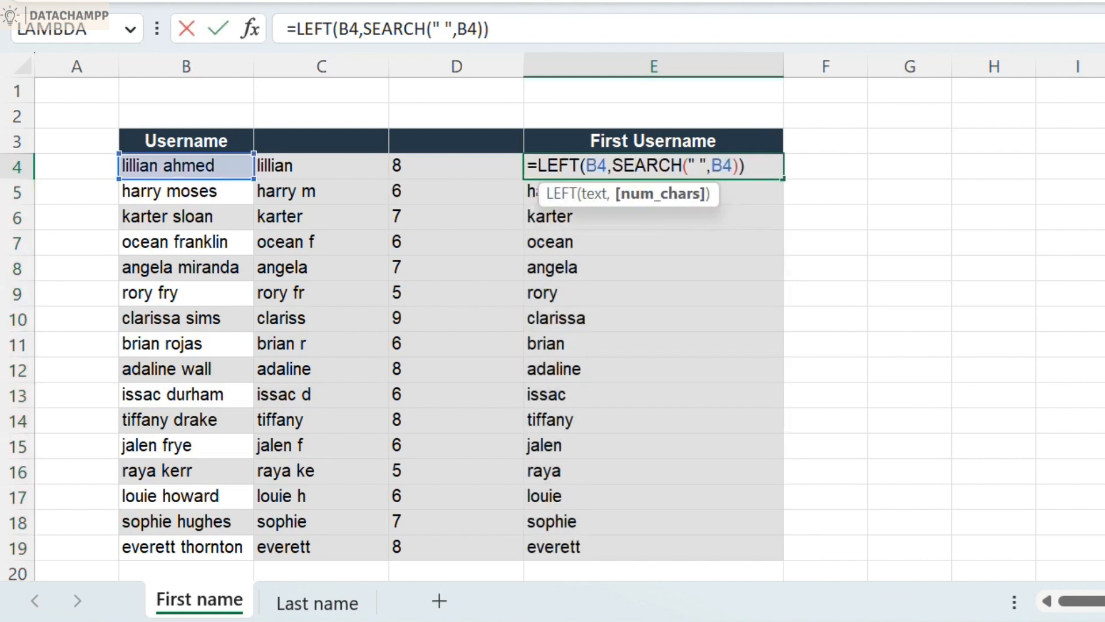
{"action": "type", "text": "-1"}
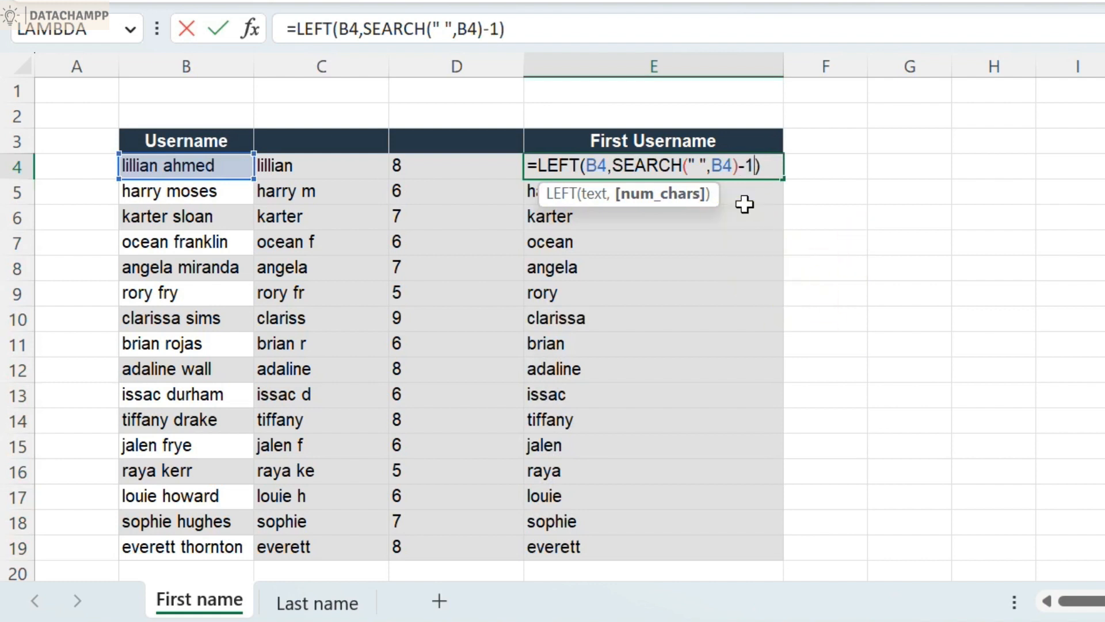
{"action": "key", "text": "Return"}
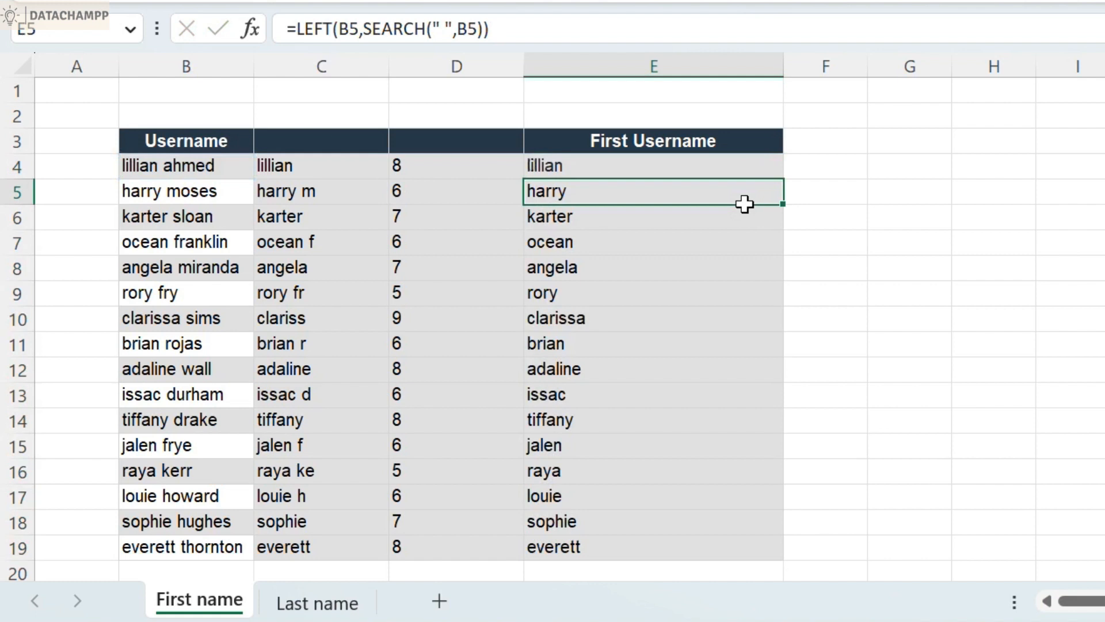
{"action": "left_click", "coordinate": [782, 176]}
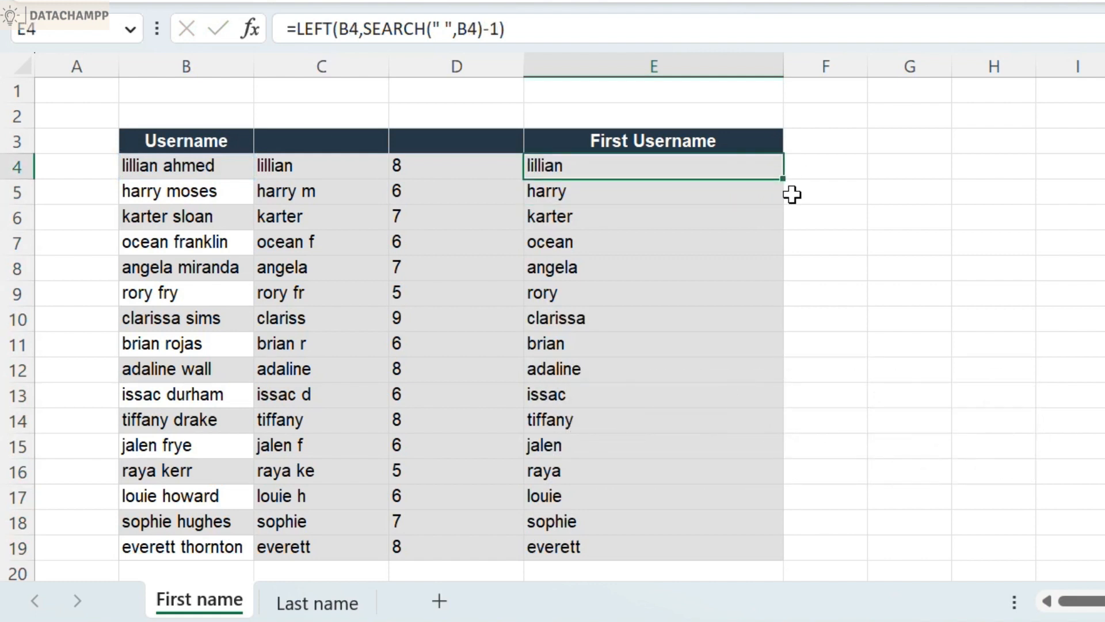
{"action": "double_click", "coordinate": [794, 186]}
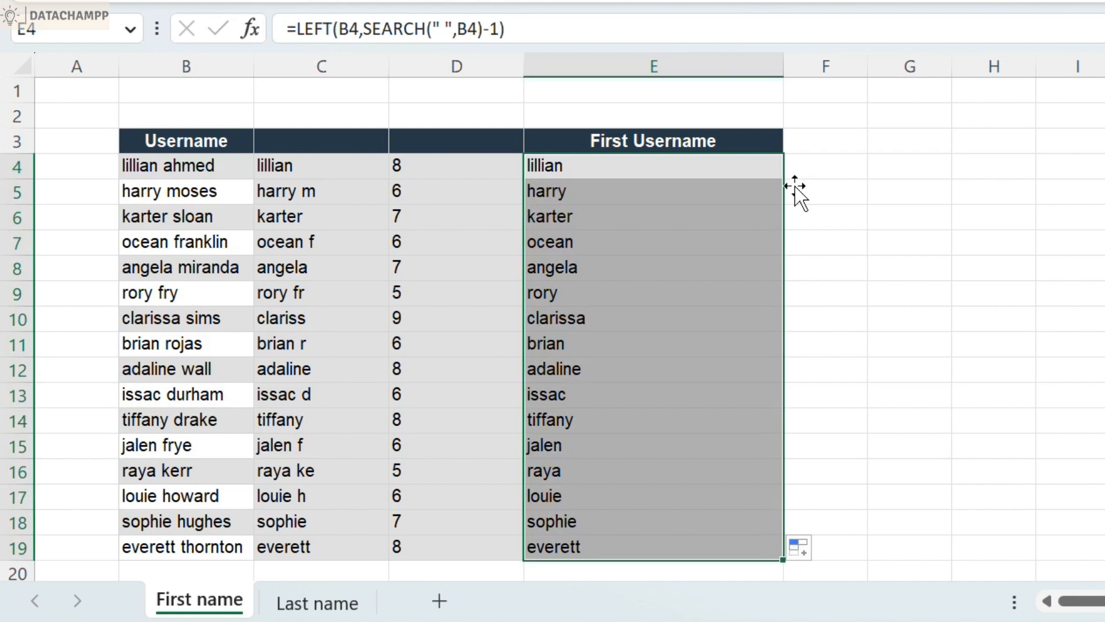
- On the Last name sheet, enter =RIGHT(B4,5) in C4 and fill it down through C19
{"action": "key", "text": "ctrl+Page_Down"}
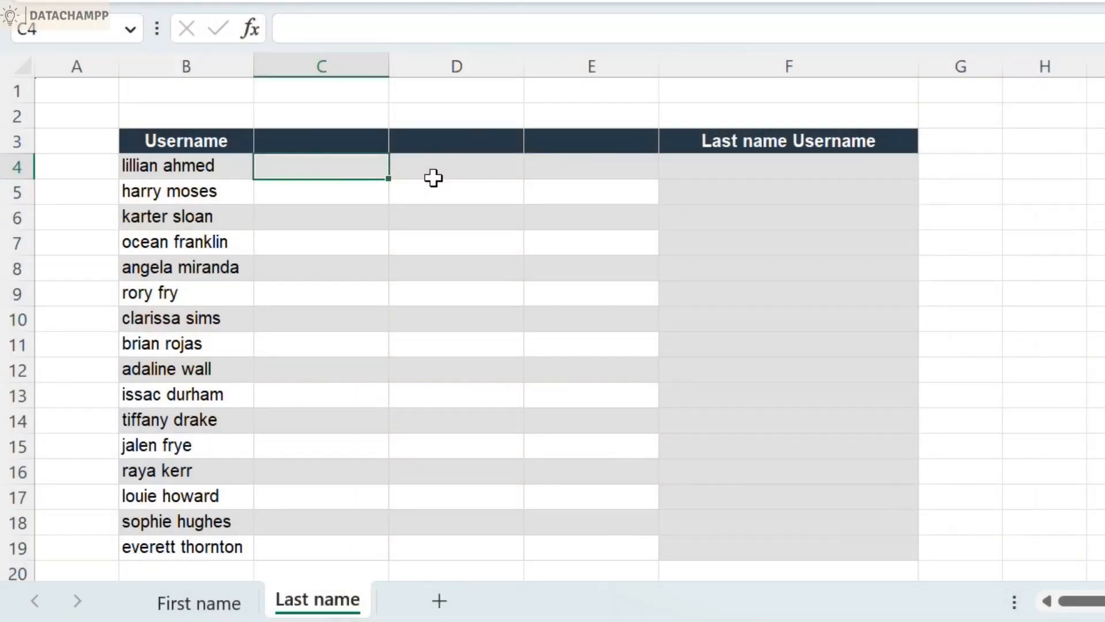
{"action": "type", "text": "=ri"}
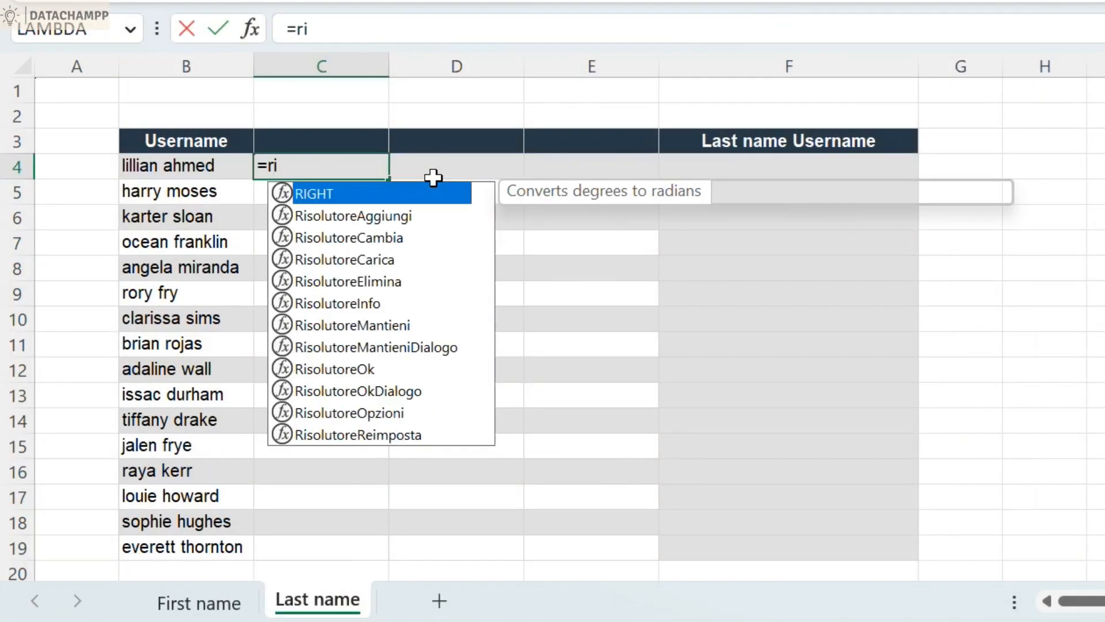
{"action": "type", "text": "ght("}
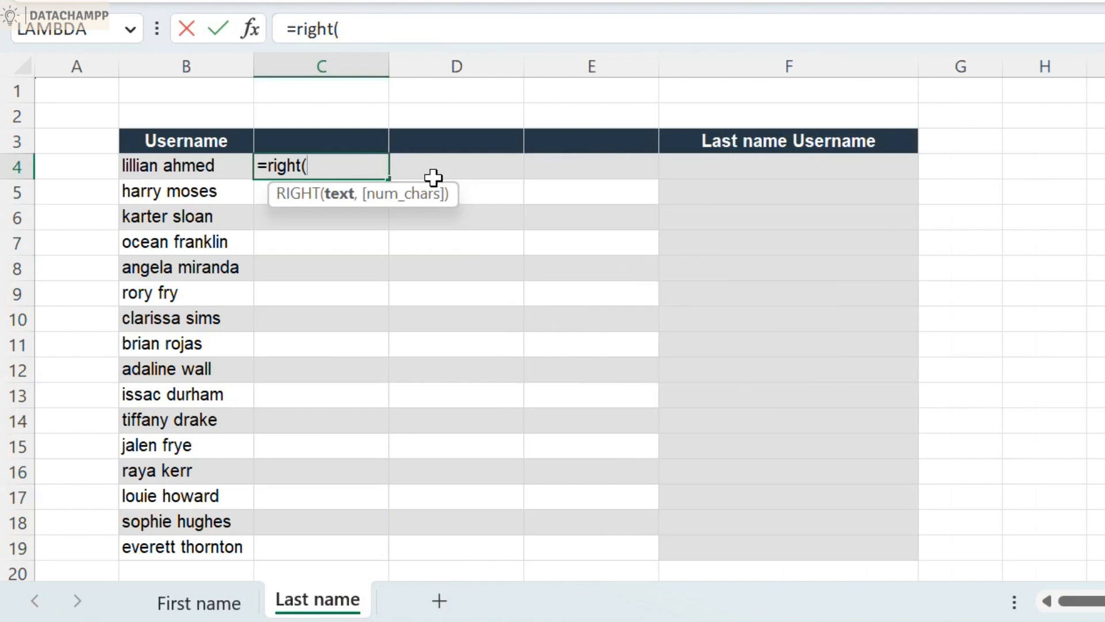
{"action": "left_click", "coordinate": [252, 176]}
{"action": "type", "text": ","}
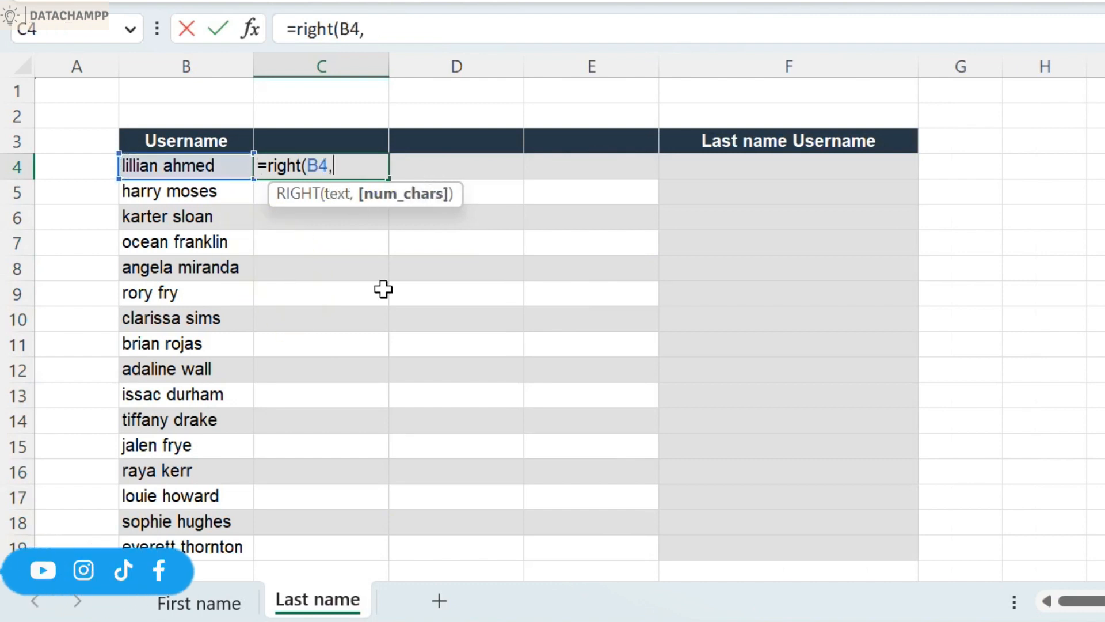
{"action": "type", "text": "5"}
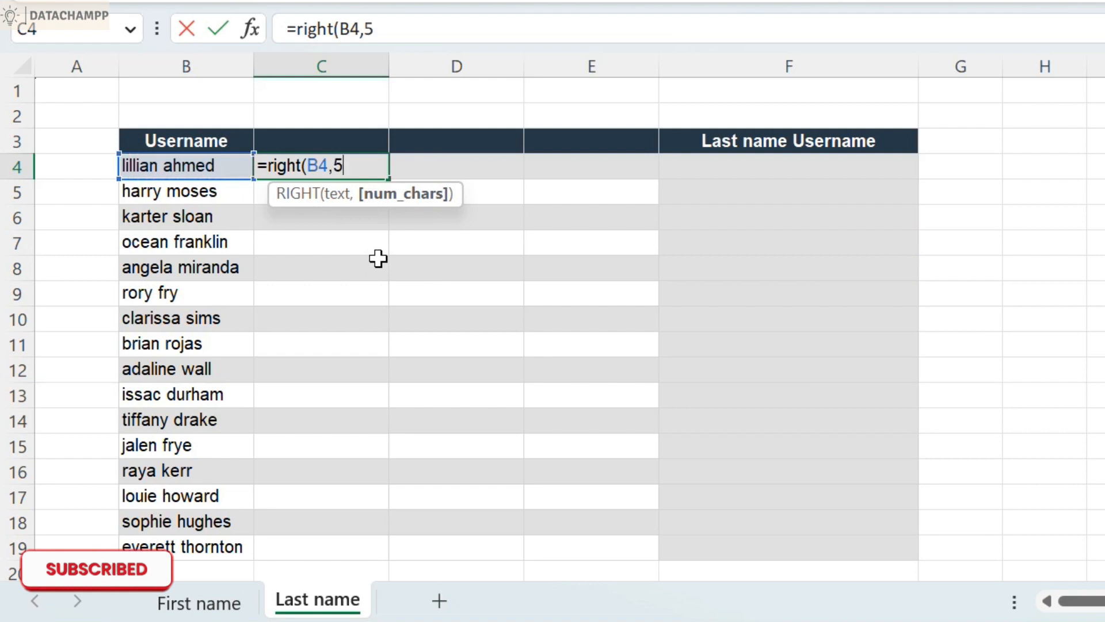
{"action": "type", "text": ")"}
{"action": "key", "text": "Return"}
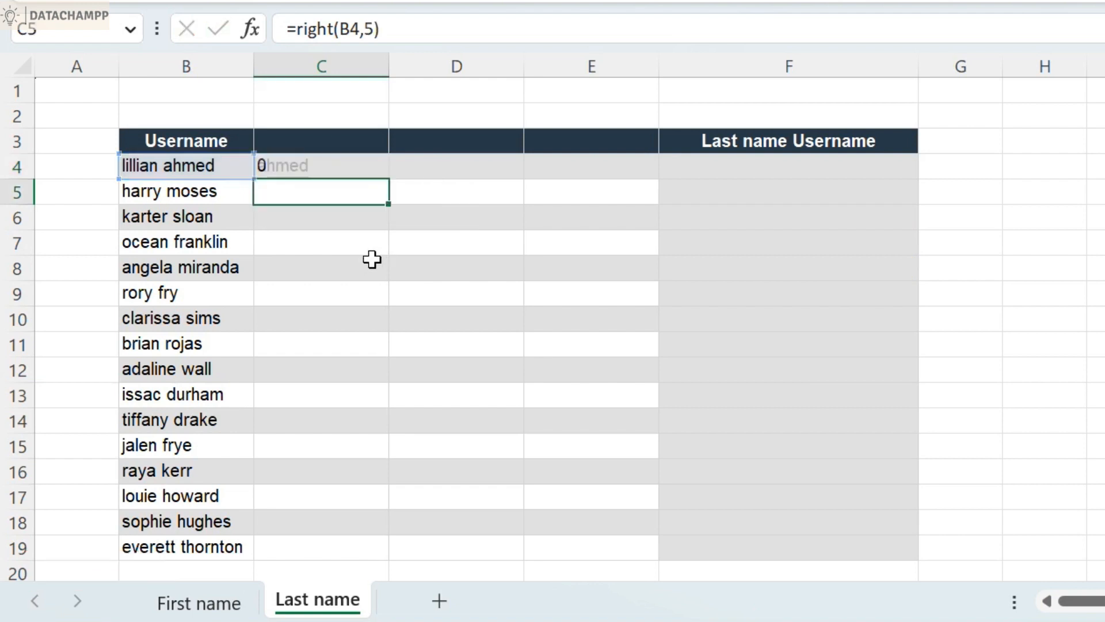
{"action": "left_click", "coordinate": [369, 172]}
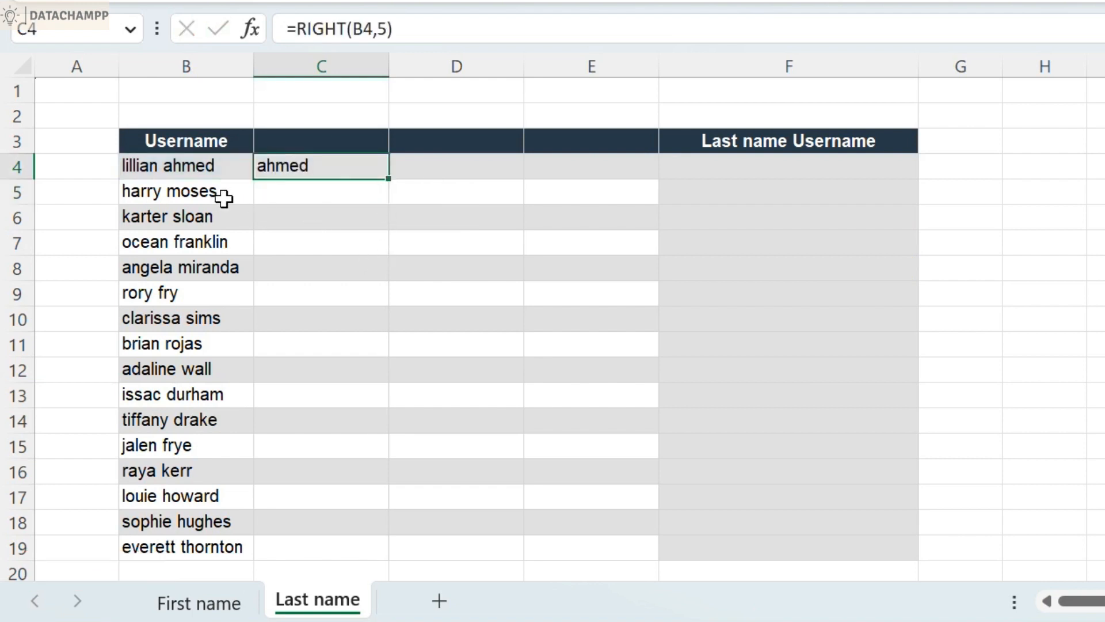
{"action": "double_click", "coordinate": [391, 181]}
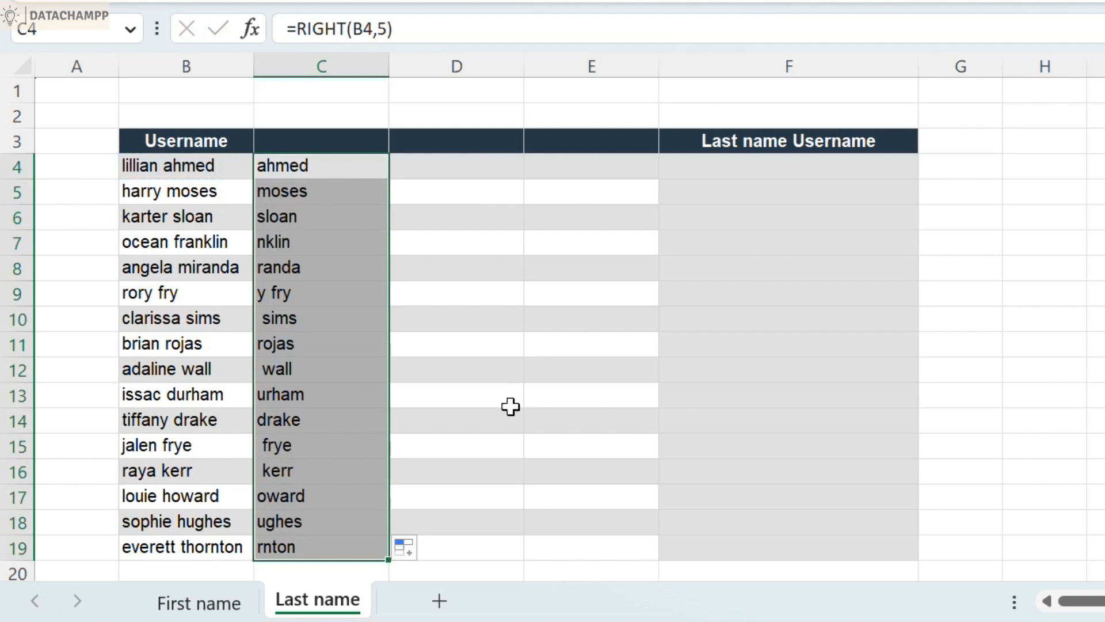
- Enter =SEARCH(" ",B4) in D4 to locate the space in each username, and fill it down through D19
{"action": "left_click", "coordinate": [490, 173]}
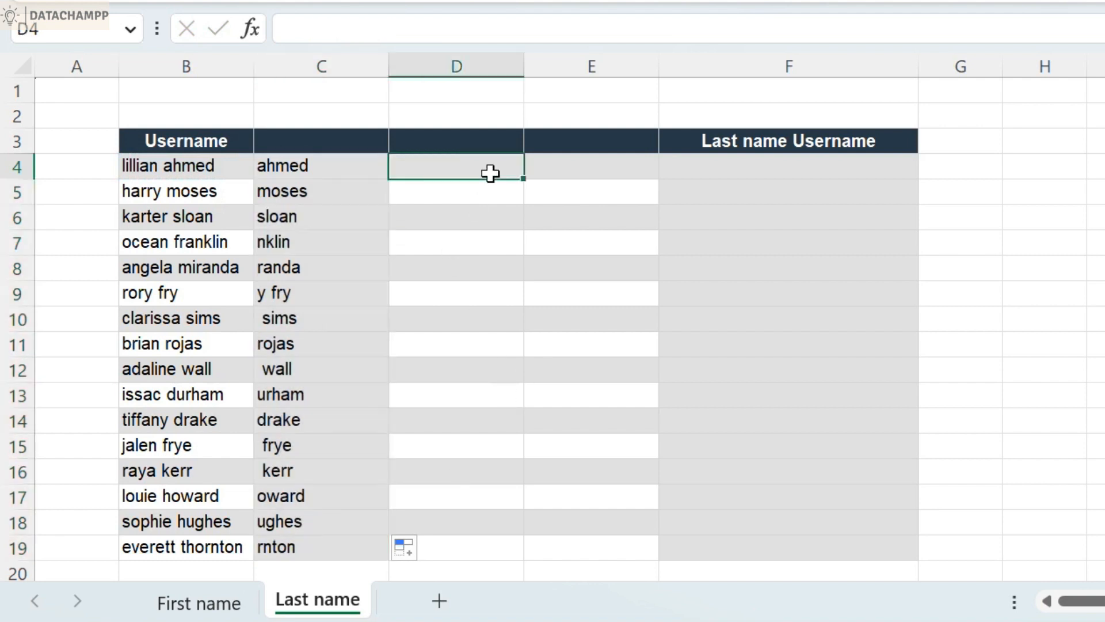
{"action": "type", "text": "=search("}
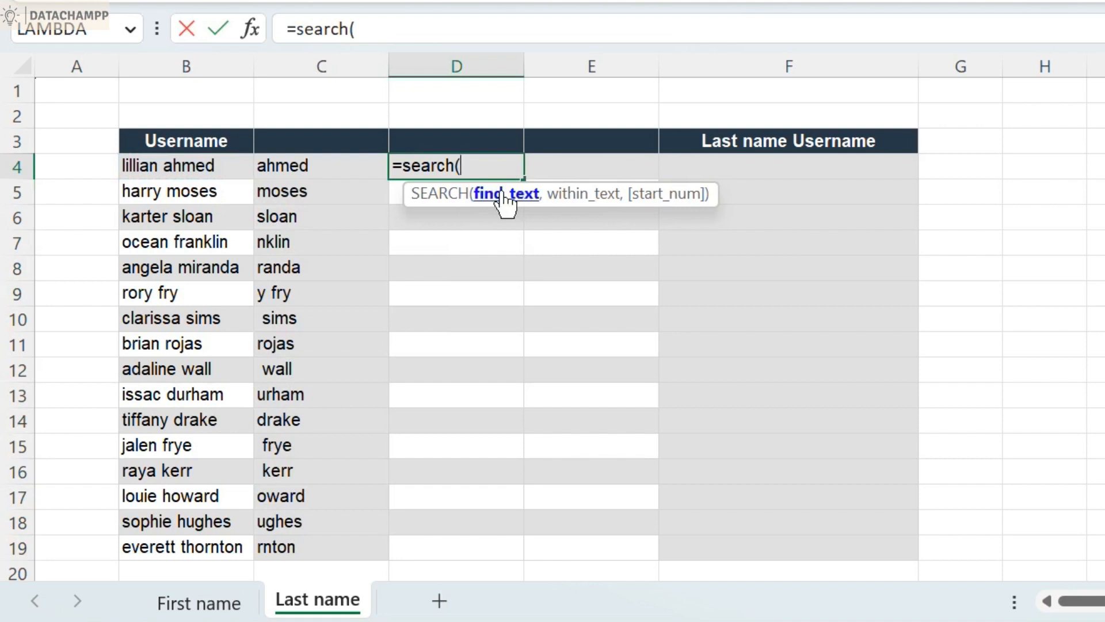
{"action": "type", "text": "\" \".,"}
{"action": "left_click", "coordinate": [215, 172]}
{"action": "key", "text": "Return"}
{"action": "key", "text": "Up"}
{"action": "double_click", "coordinate": [523, 179]}
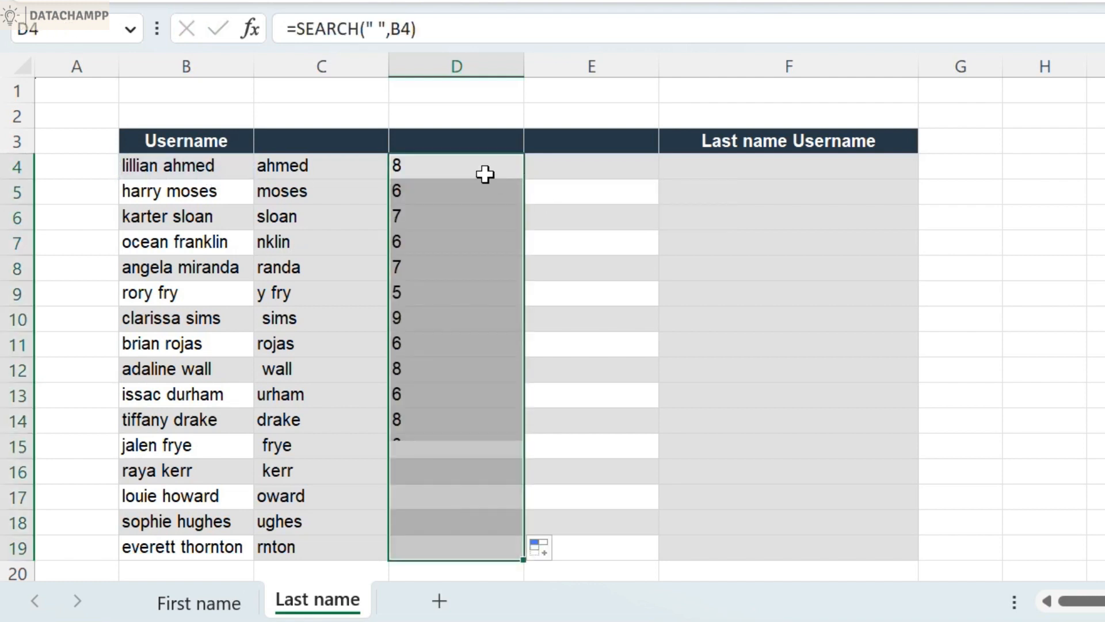
- Enter the combined formula =RIGHT(B4,SEARCH(" ",B4)) in F4 under Last name Username
{"action": "left_click", "coordinate": [600, 176]}
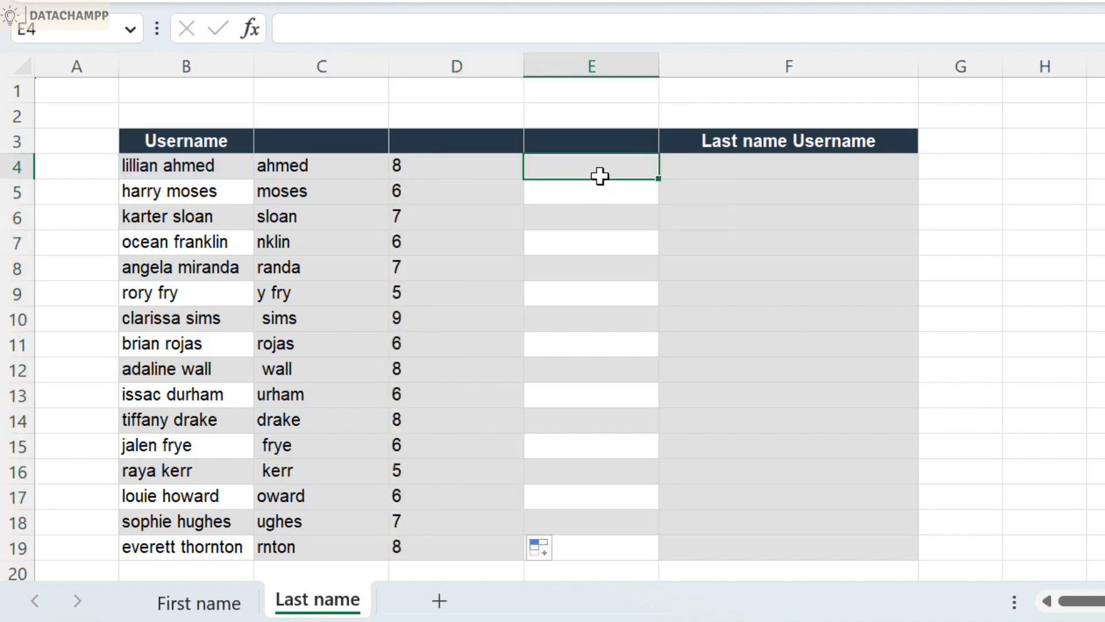
{"action": "left_click", "coordinate": [688, 182]}
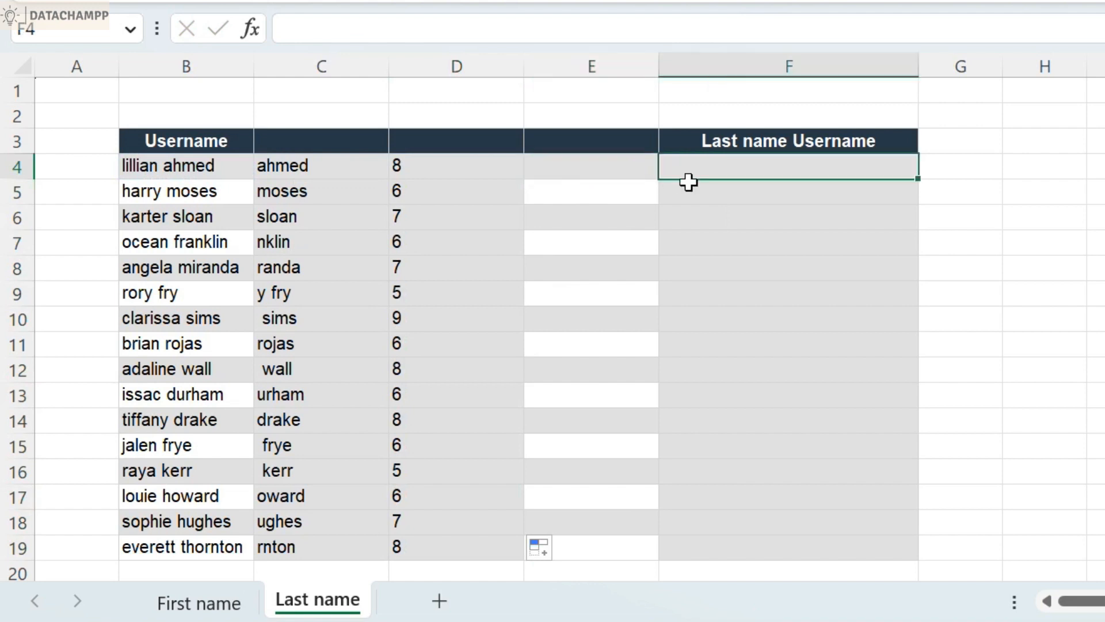
{"action": "type", "text": "=right("}
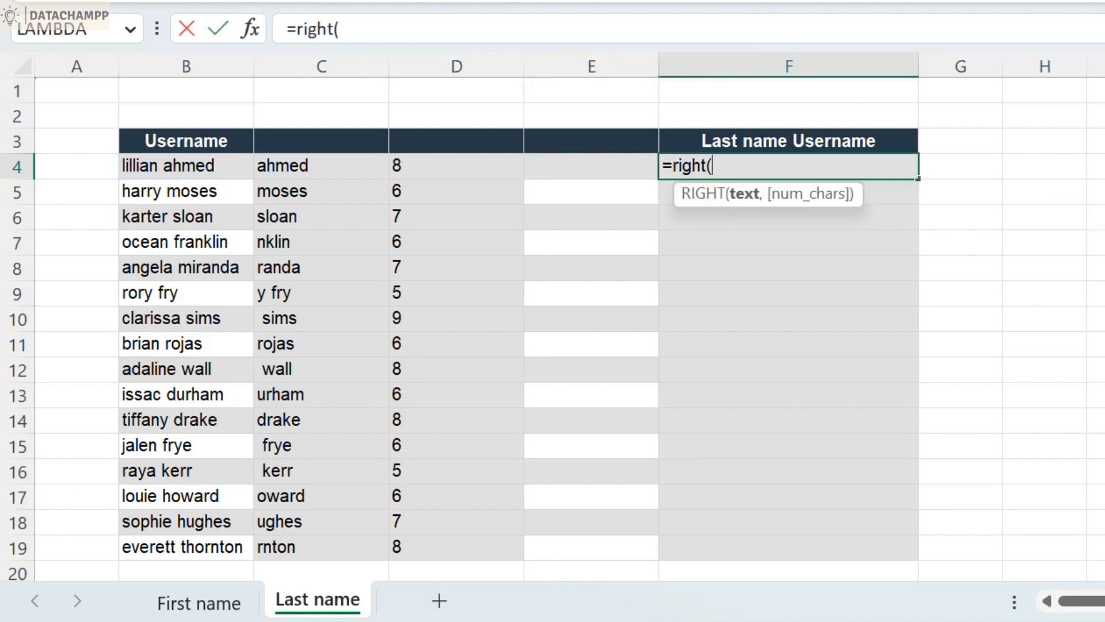
{"action": "left_click", "coordinate": [245, 172]}
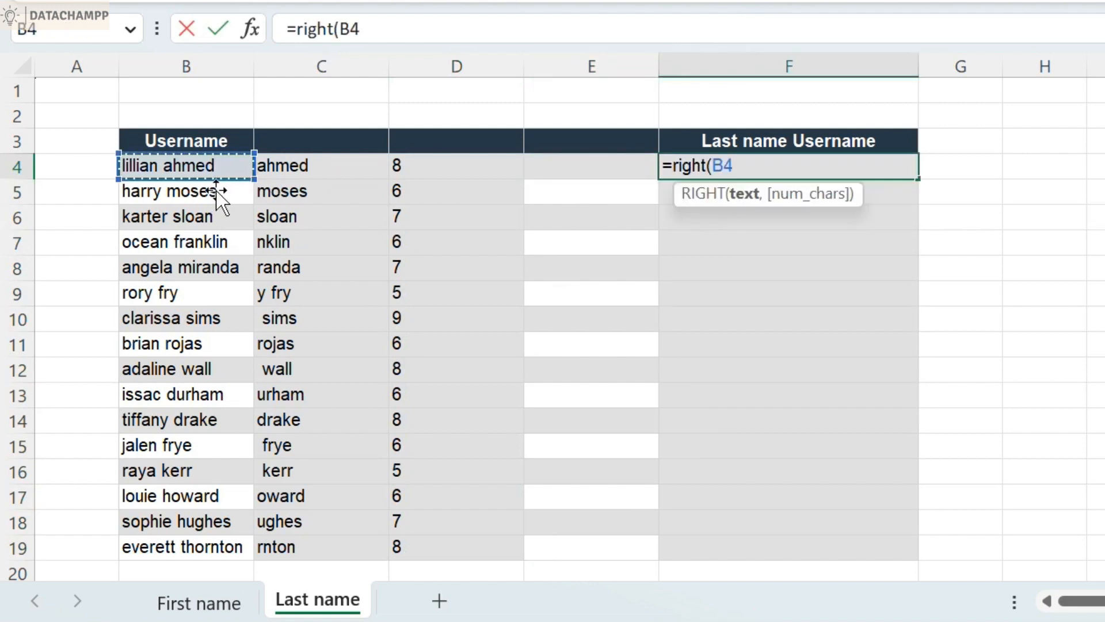
{"action": "type", "text": ","}
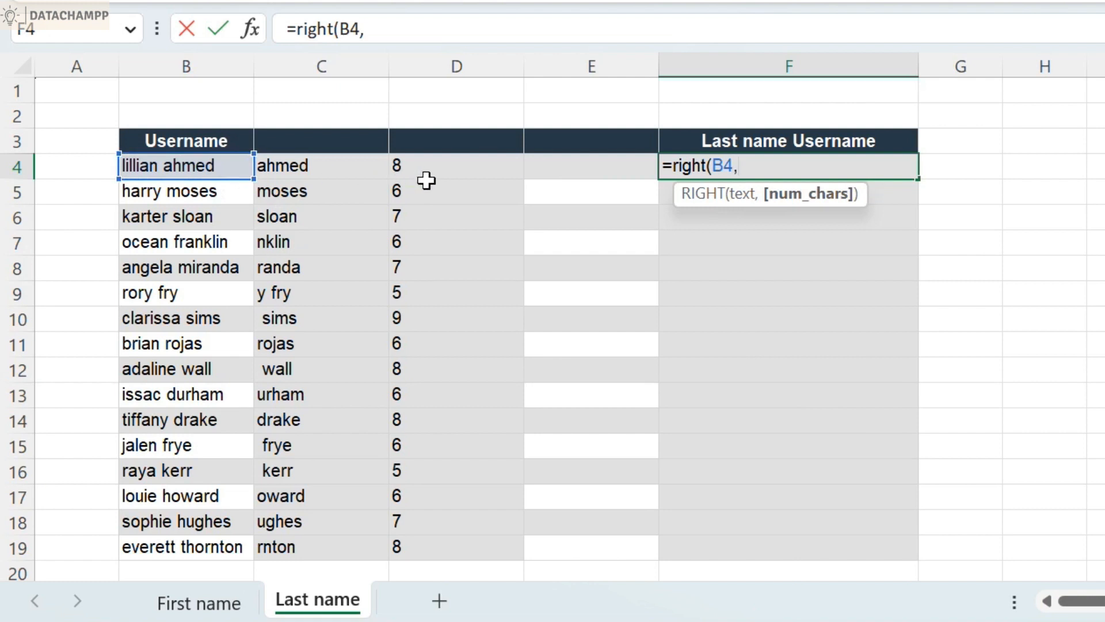
{"action": "type", "text": "search"}
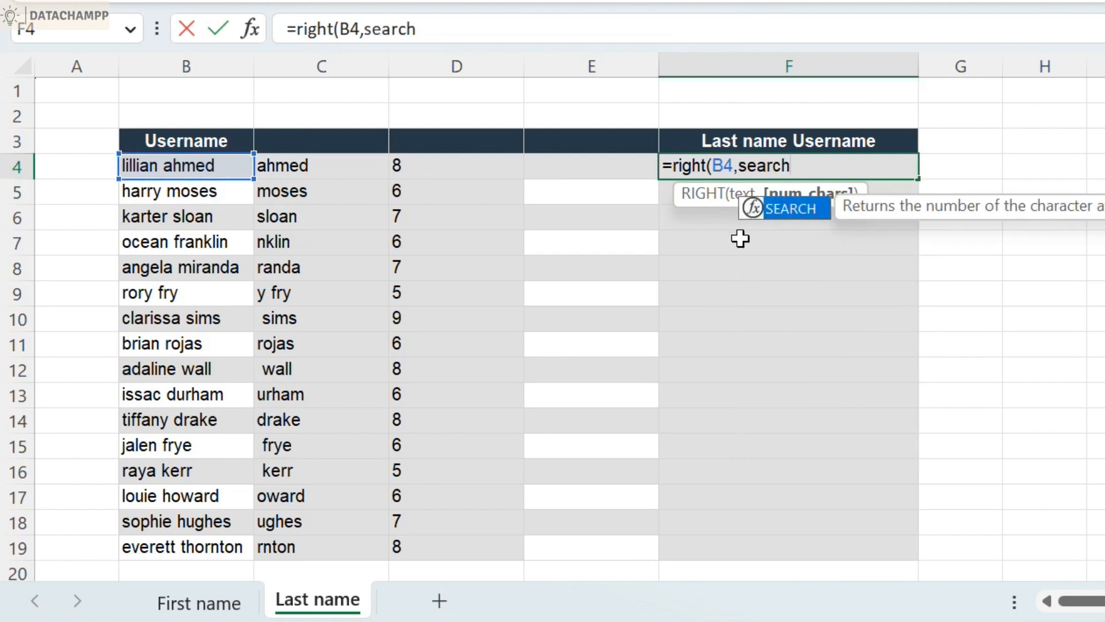
{"action": "type", "text": "(\" \","}
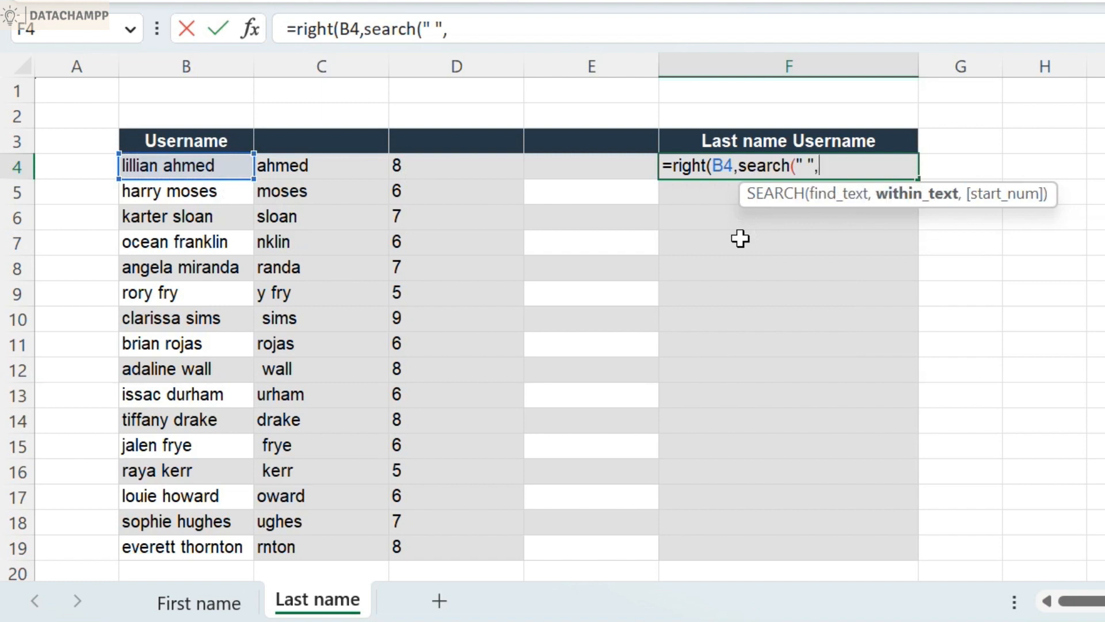
{"action": "left_click", "coordinate": [214, 169]}
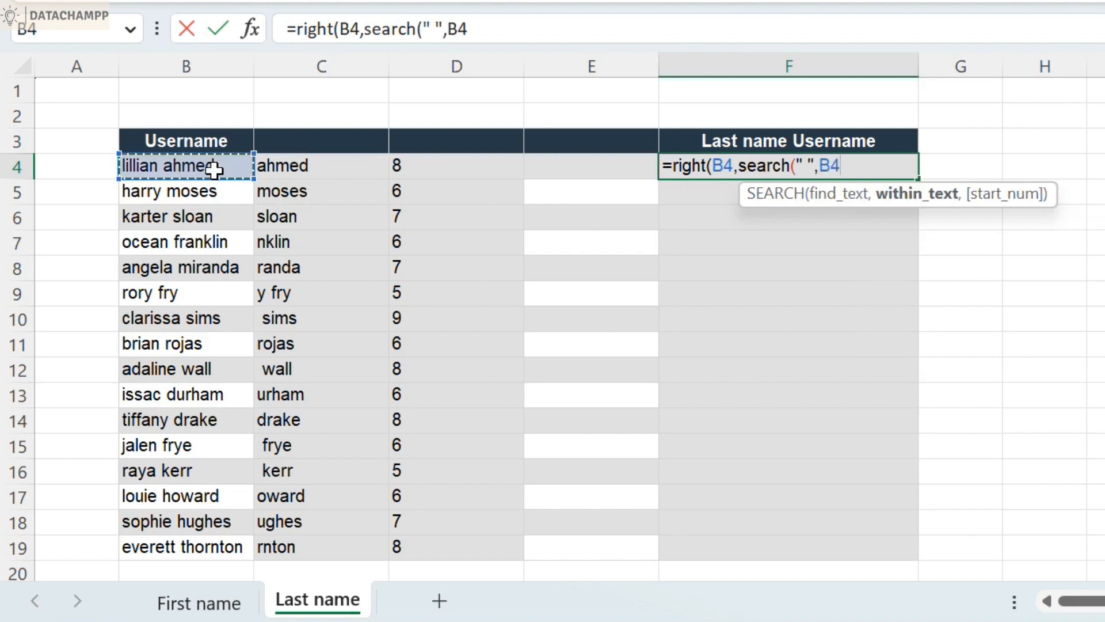
{"action": "type", "text": "))"}
{"action": "key", "text": "Return"}
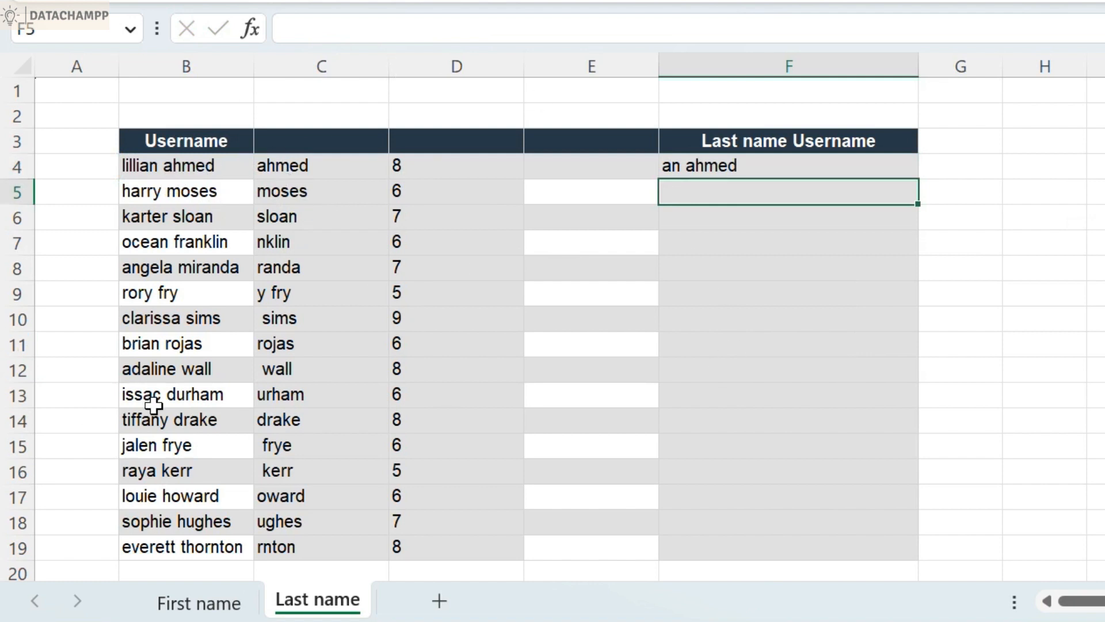
- Enter =LEN(B4) in E4 to count the username's characters, and fill it down through E19
{"action": "left_click", "coordinate": [568, 197]}
{"action": "left_click", "coordinate": [569, 179]}
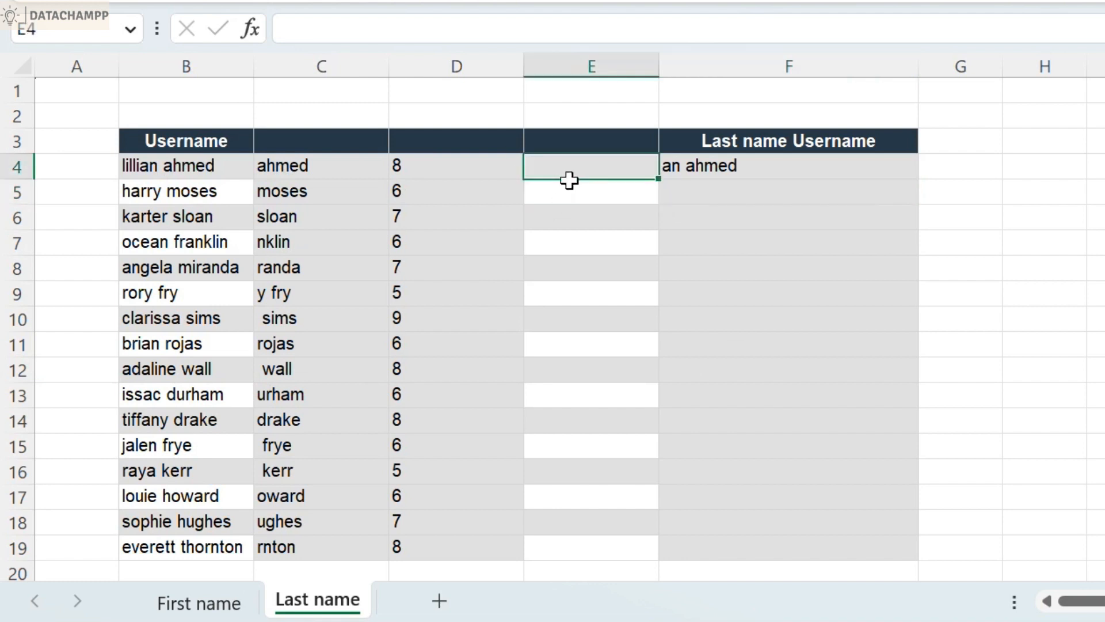
{"action": "type", "text": "=leb"}
{"action": "key", "text": "BackSpace"}
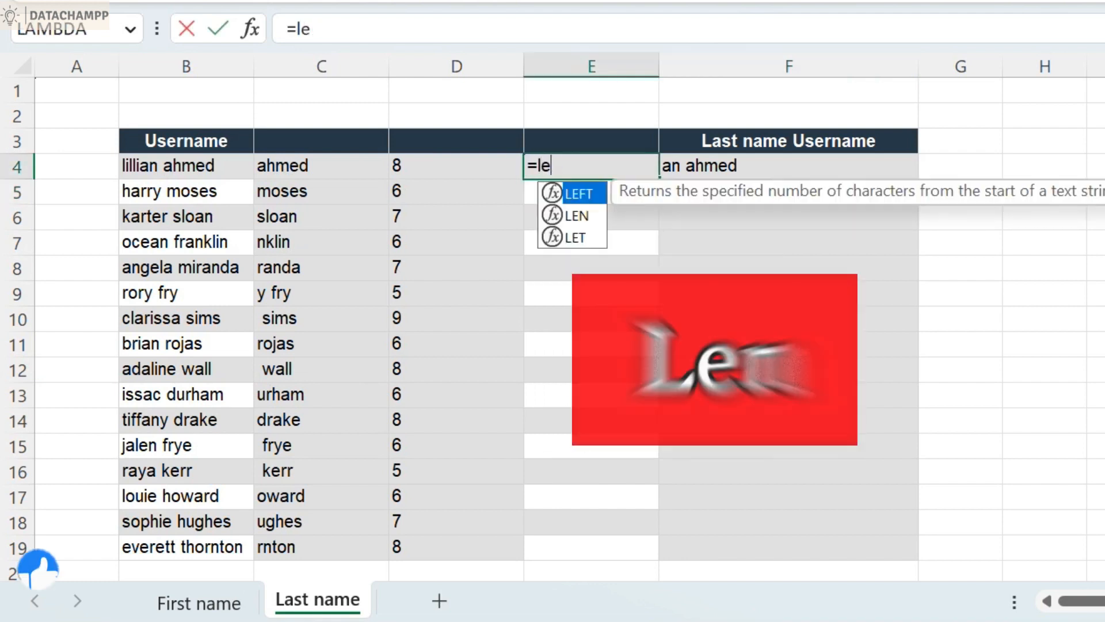
{"action": "type", "text": "n("}
{"action": "left_click", "coordinate": [218, 168]}
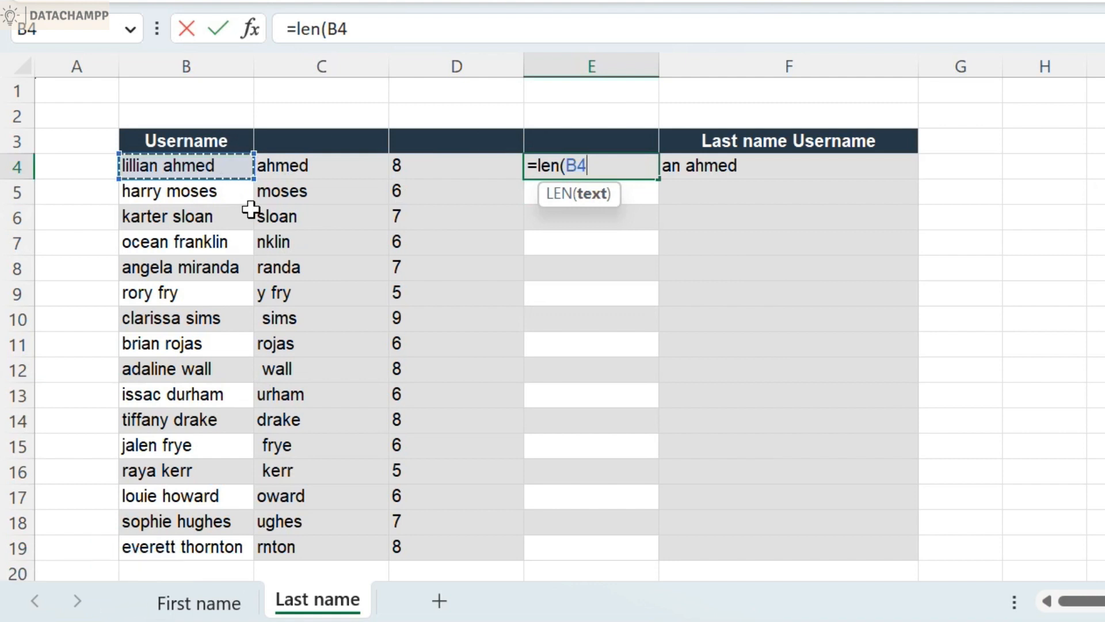
{"action": "type", "text": ")"}
{"action": "key", "text": "Return"}
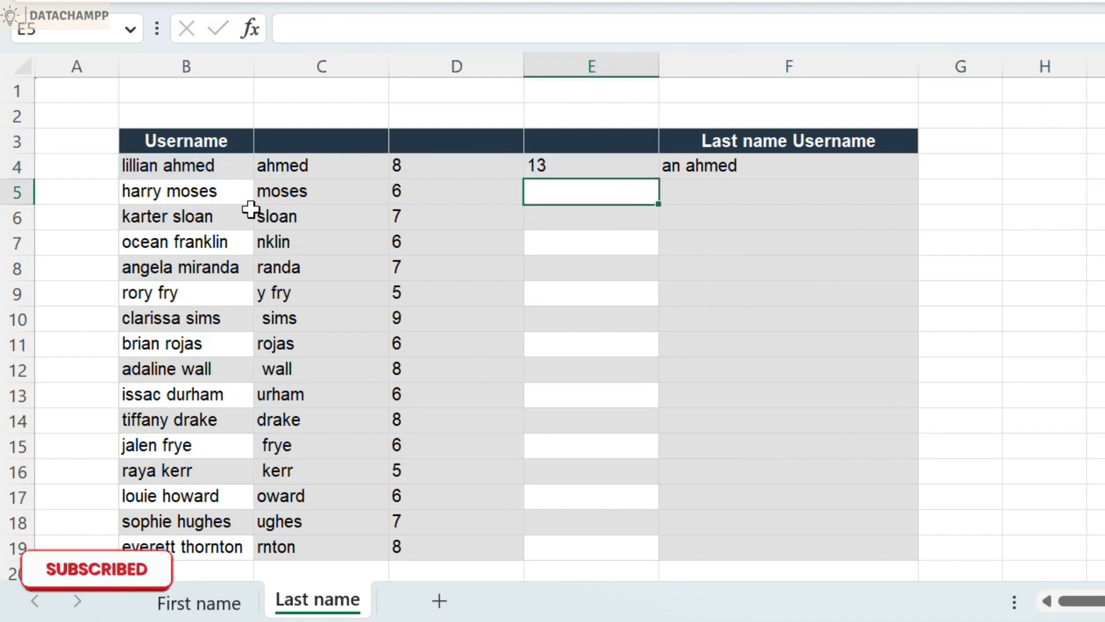
{"action": "left_click", "coordinate": [647, 167]}
{"action": "double_click", "coordinate": [658, 179]}
{"action": "double_click", "coordinate": [646, 167]}
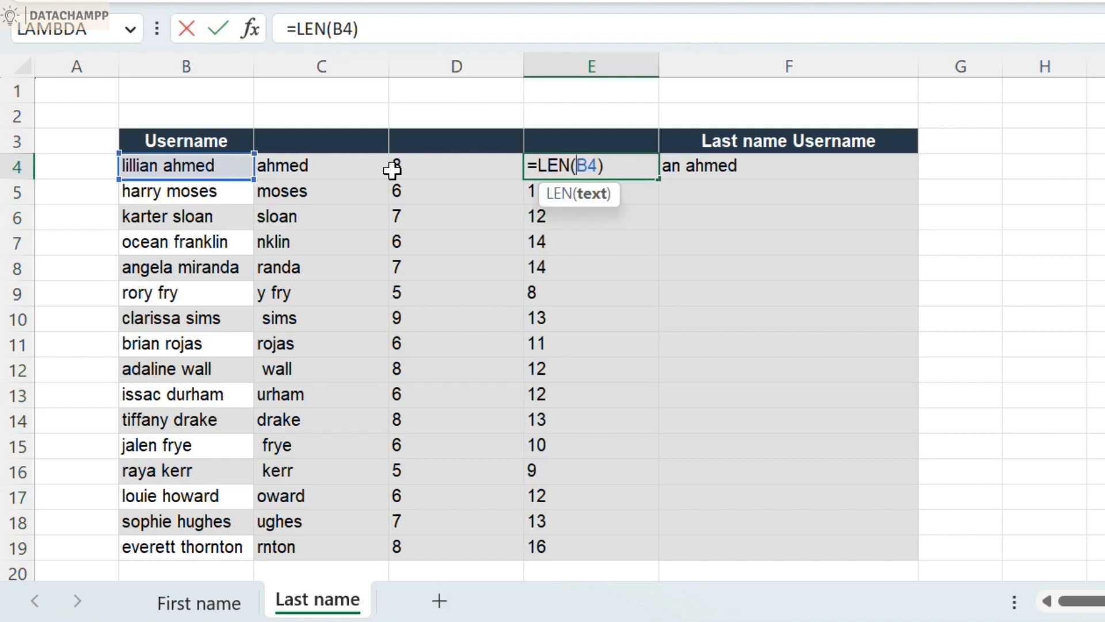
{"action": "left_click", "coordinate": [612, 167]}
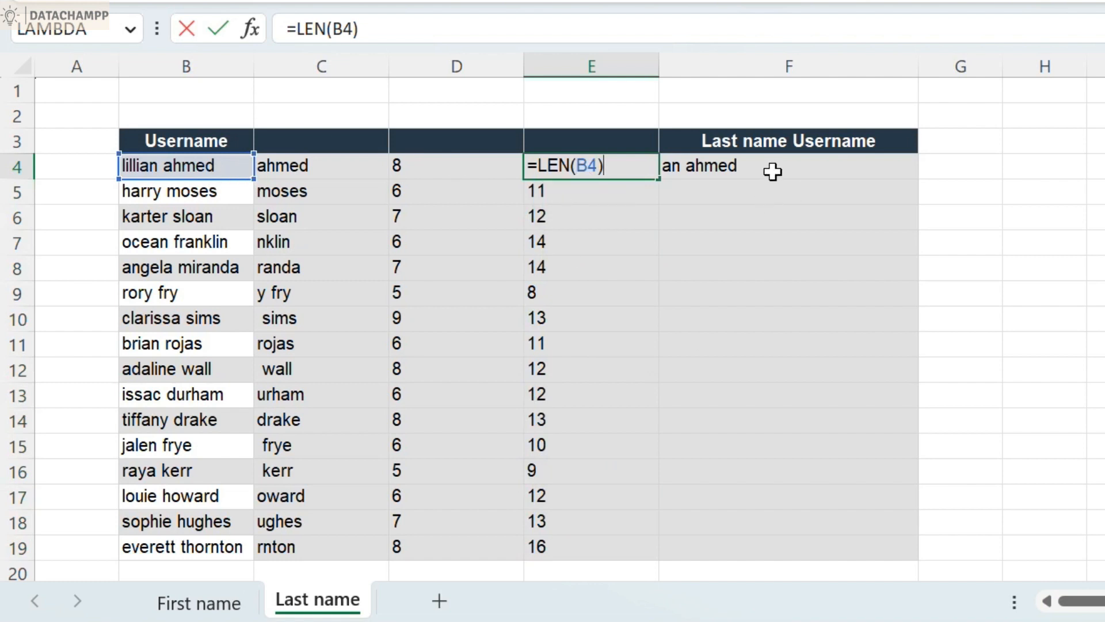
{"action": "key", "text": "Escape"}
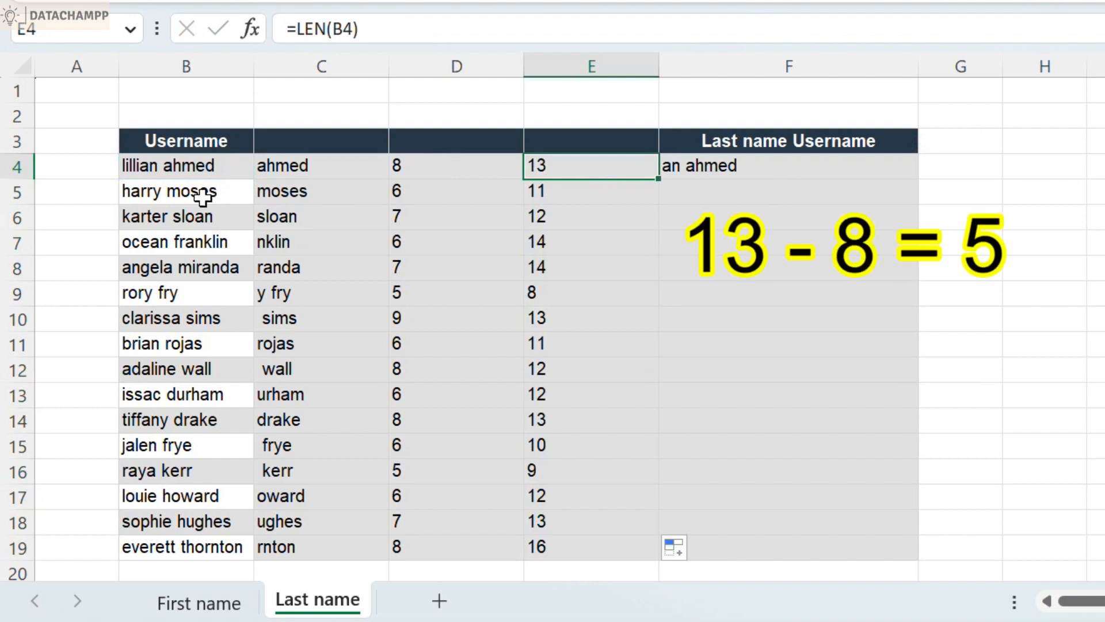
- Subtract the SEARCH result from LEN(B4) in F4, making it =RIGHT(B4,LEN(B4)-SEARCH(" ",B4)), and fill it down through F19
{"action": "left_click", "coordinate": [696, 181]}
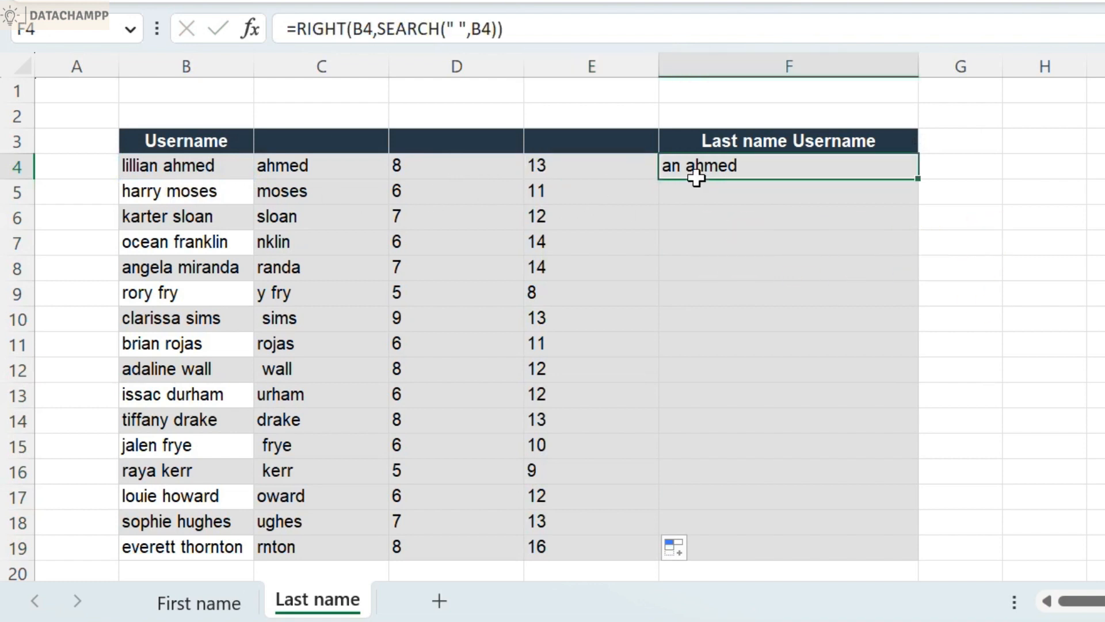
{"action": "double_click", "coordinate": [696, 180]}
{"action": "left_click", "coordinate": [759, 165]}
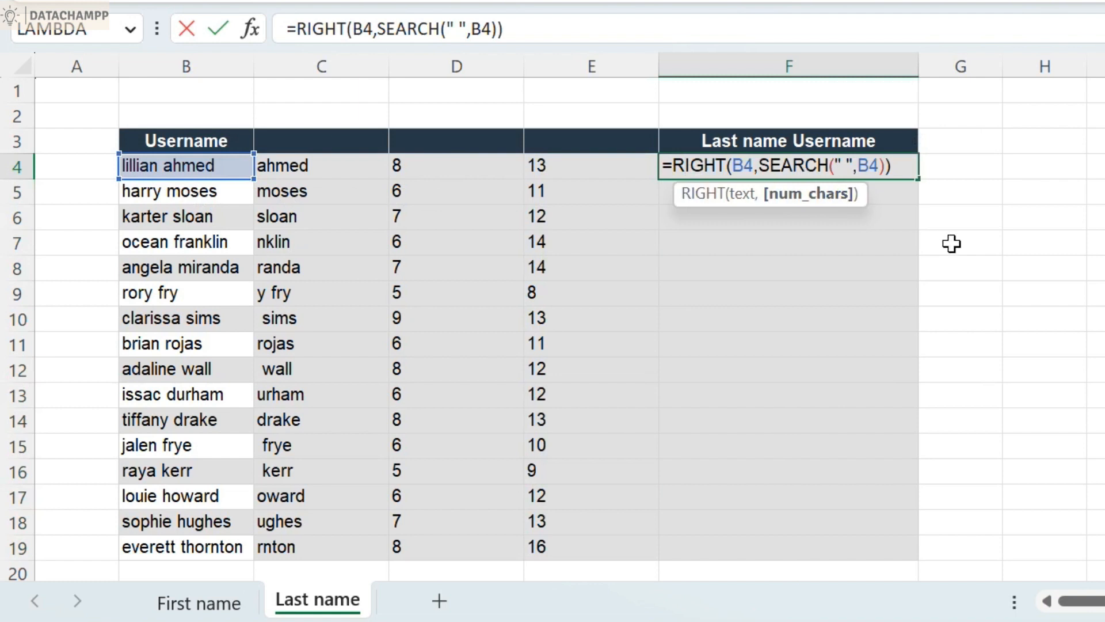
{"action": "type", "text": "len("}
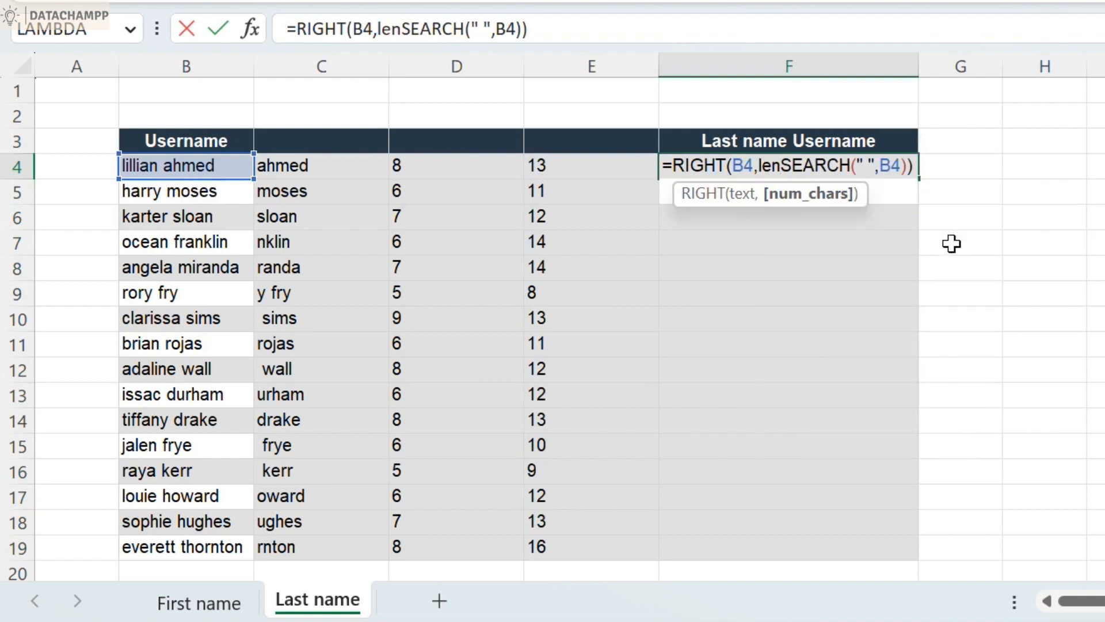
{"action": "left_click", "coordinate": [197, 180]}
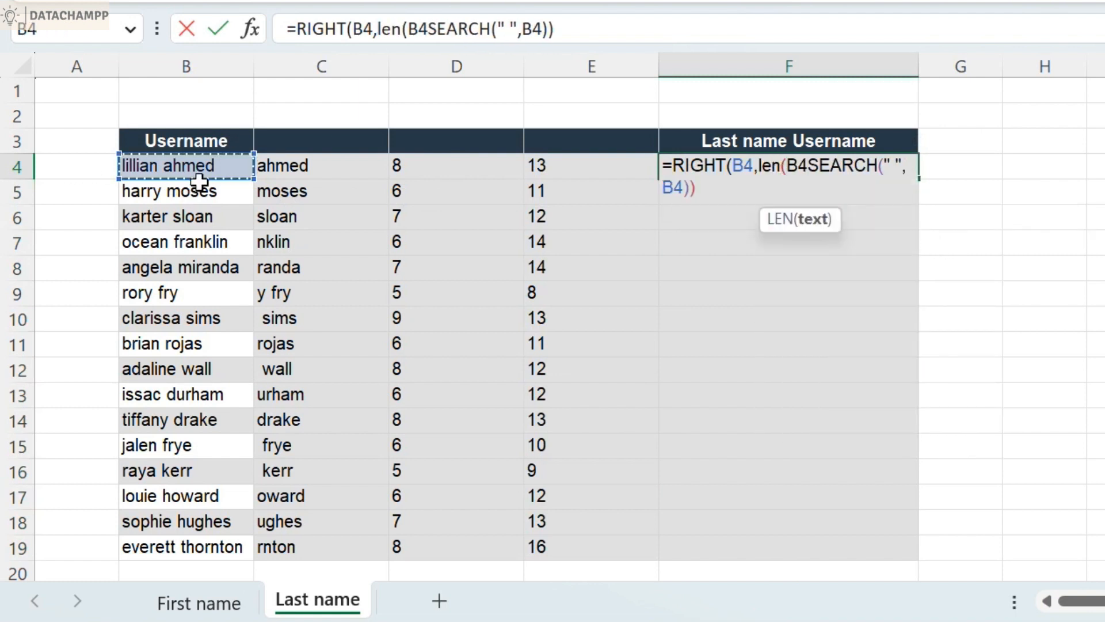
{"action": "type", "text": ")-"}
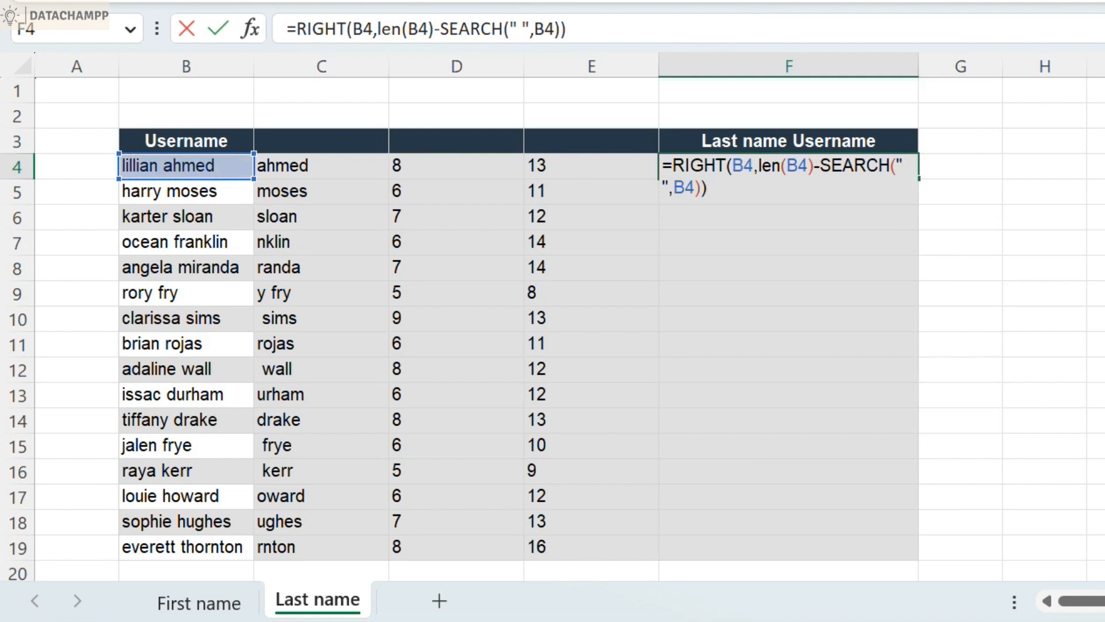
{"action": "key", "text": "Return"}
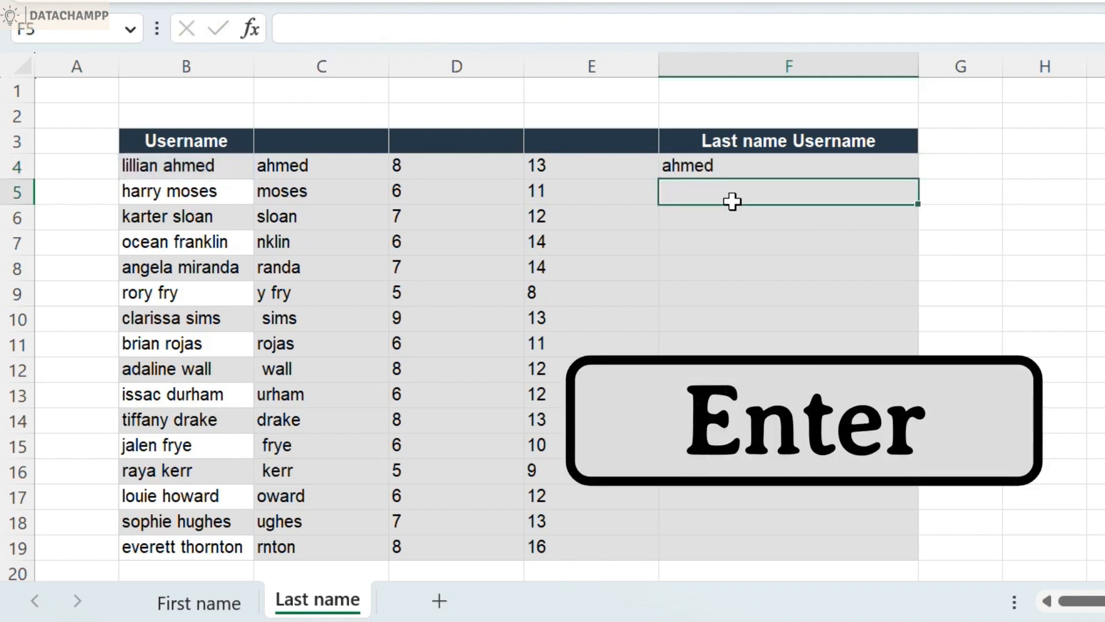
{"action": "key", "text": "Up"}
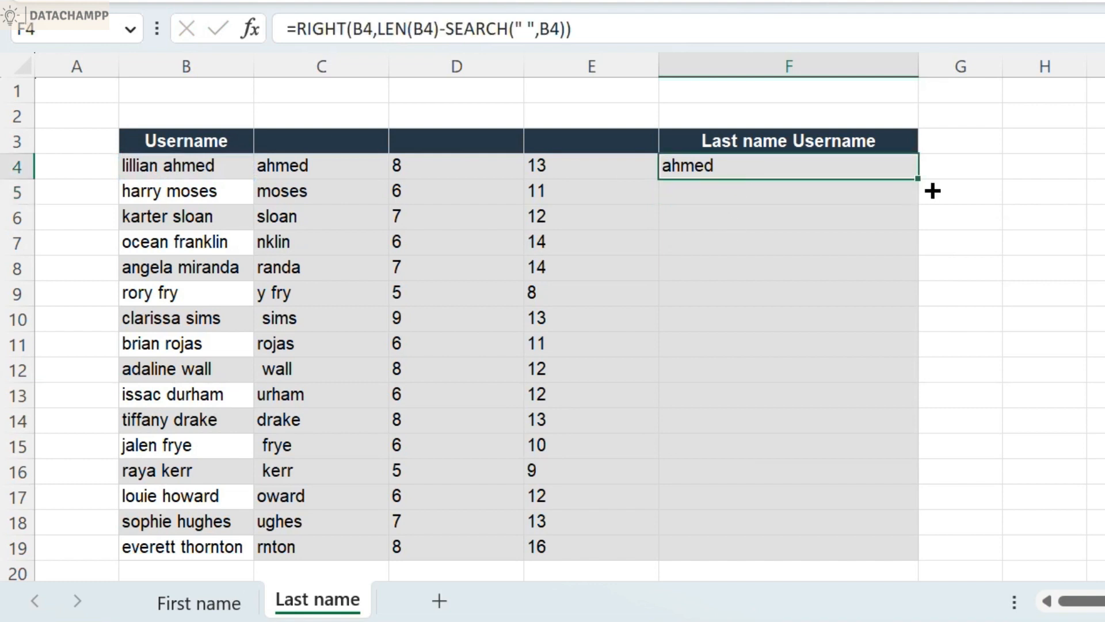
{"action": "double_click", "coordinate": [919, 179]}
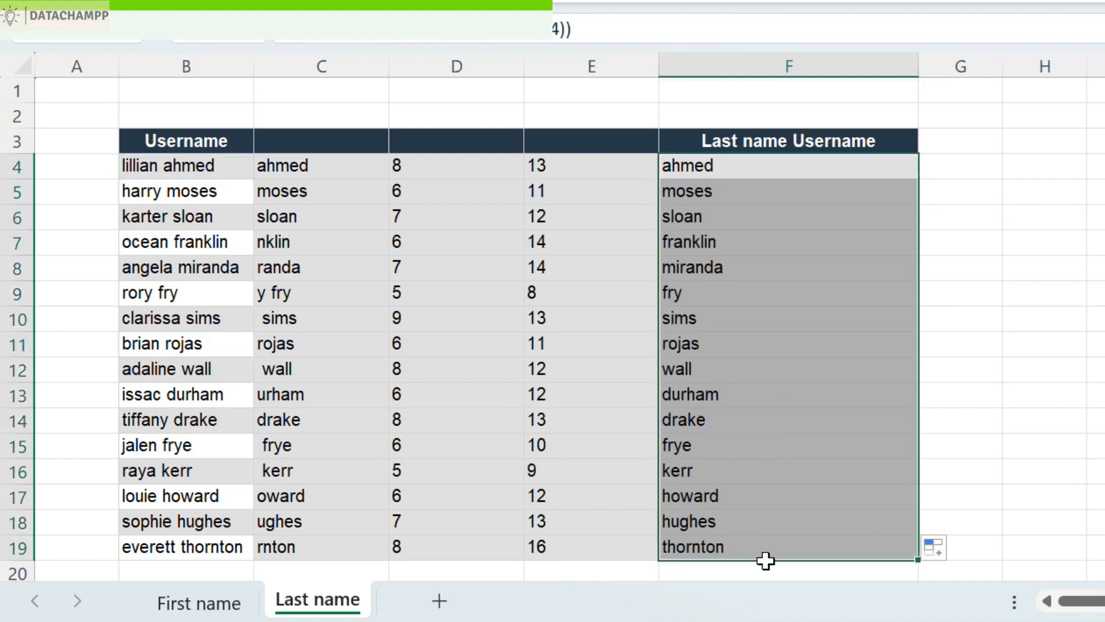